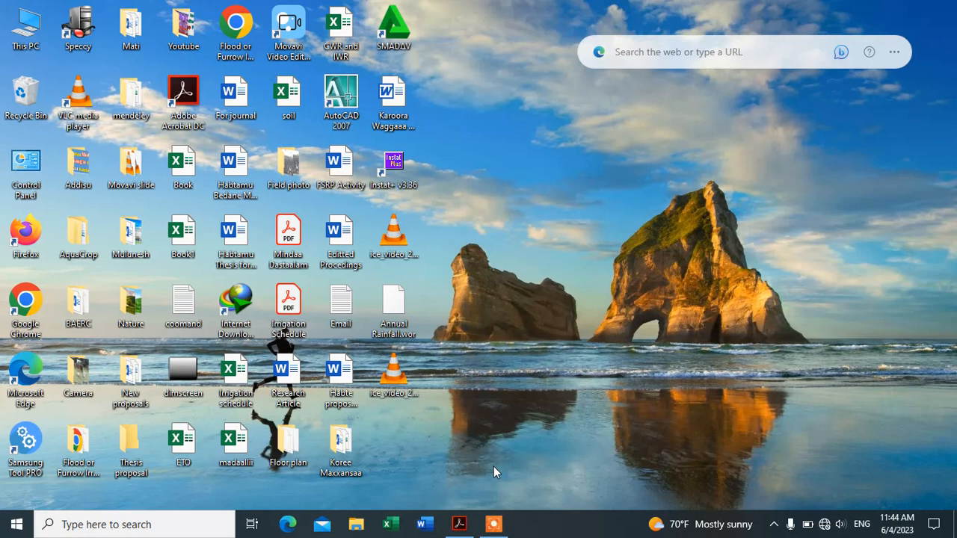
Launch Instat+ in a maximized window and open the Annual Rainfall.wor worksheet from the Desktop.
{"action": "double_click", "coordinate": [394, 164]}
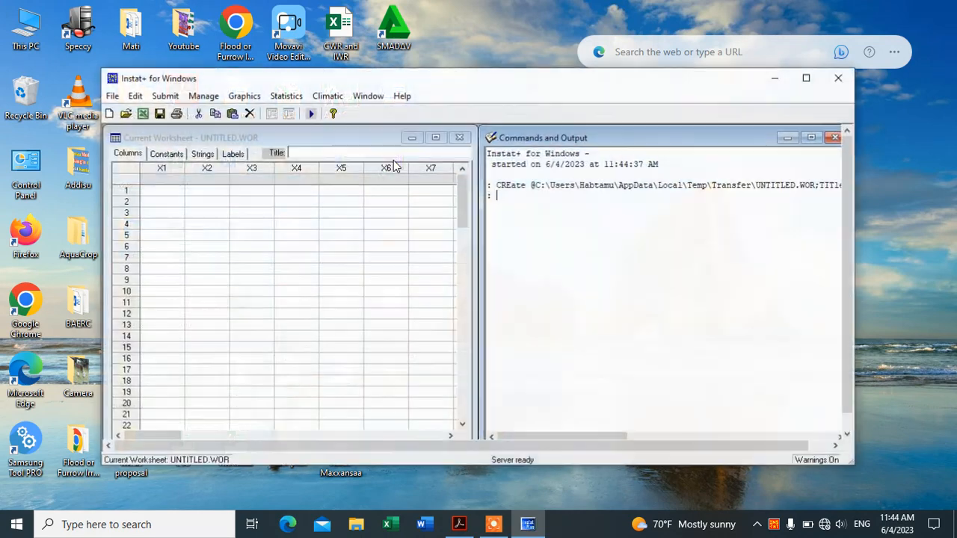
{"action": "left_click", "coordinate": [807, 78]}
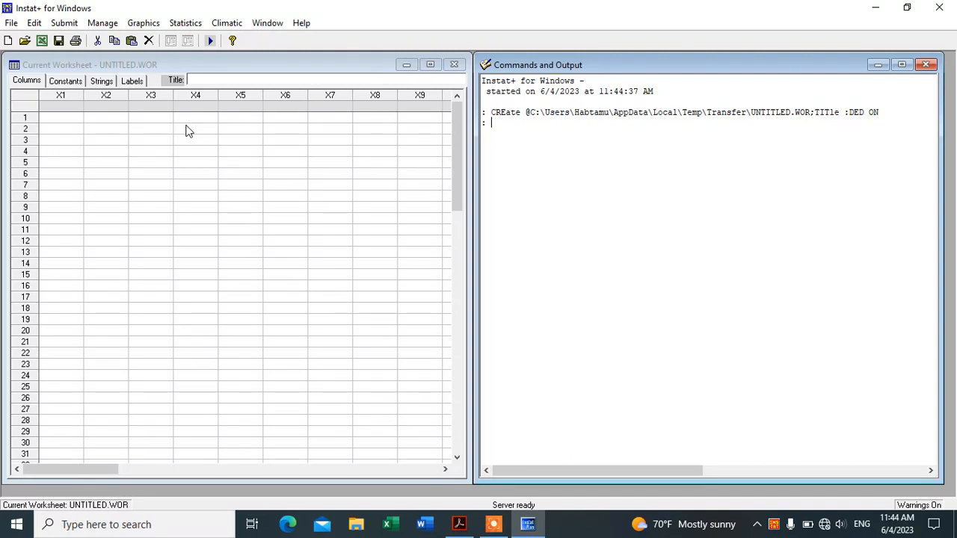
{"action": "left_click", "coordinate": [10, 26]}
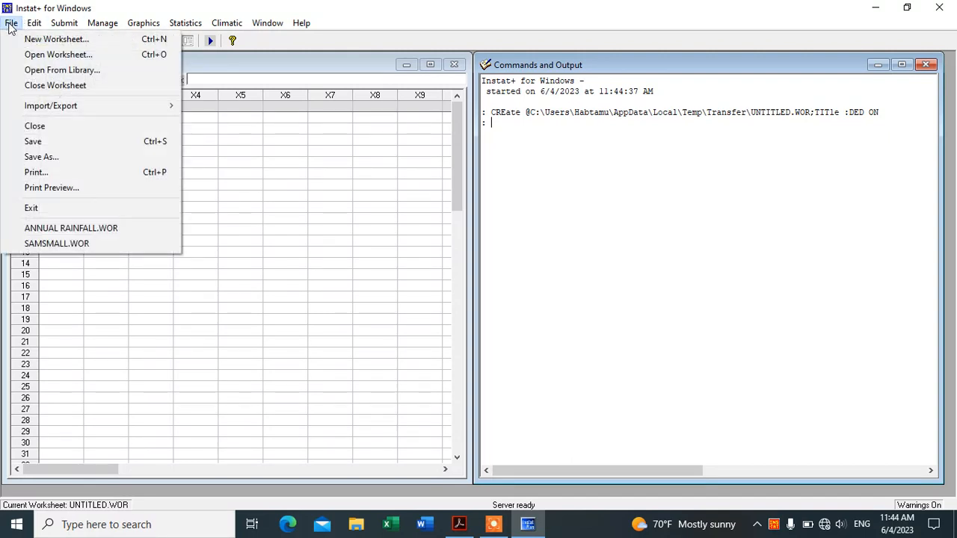
{"action": "left_click", "coordinate": [57, 55]}
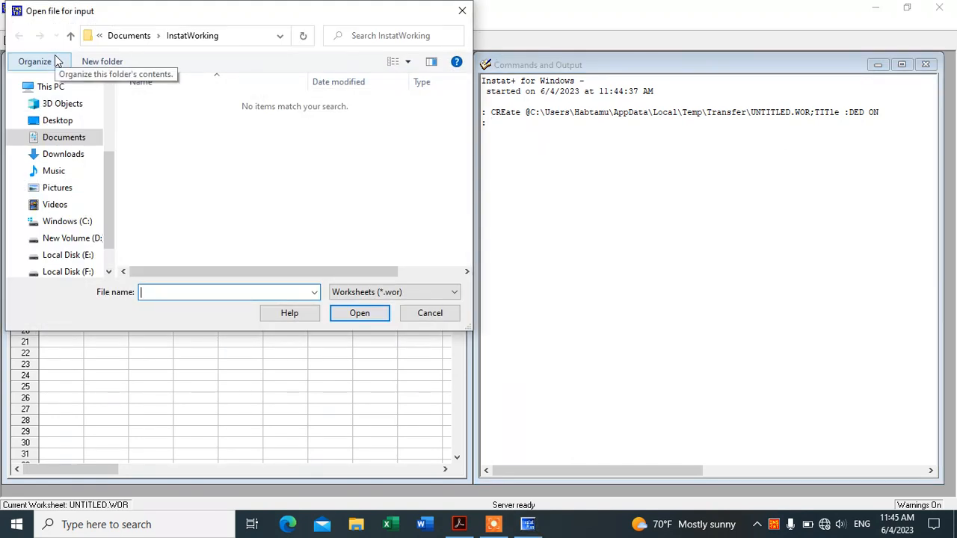
{"action": "left_click", "coordinate": [58, 121]}
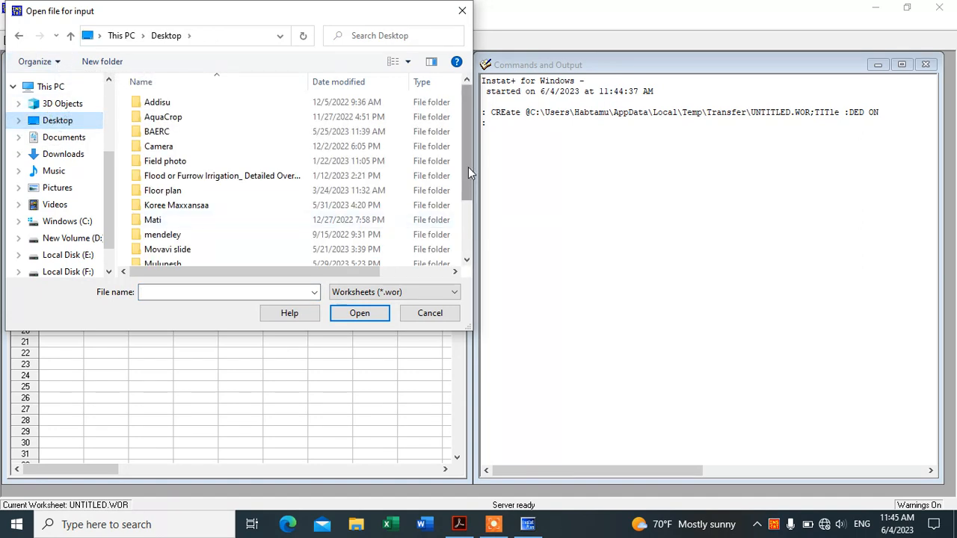
{"action": "left_click_drag", "start_coordinate": [468, 167], "coordinate": [471, 250]}
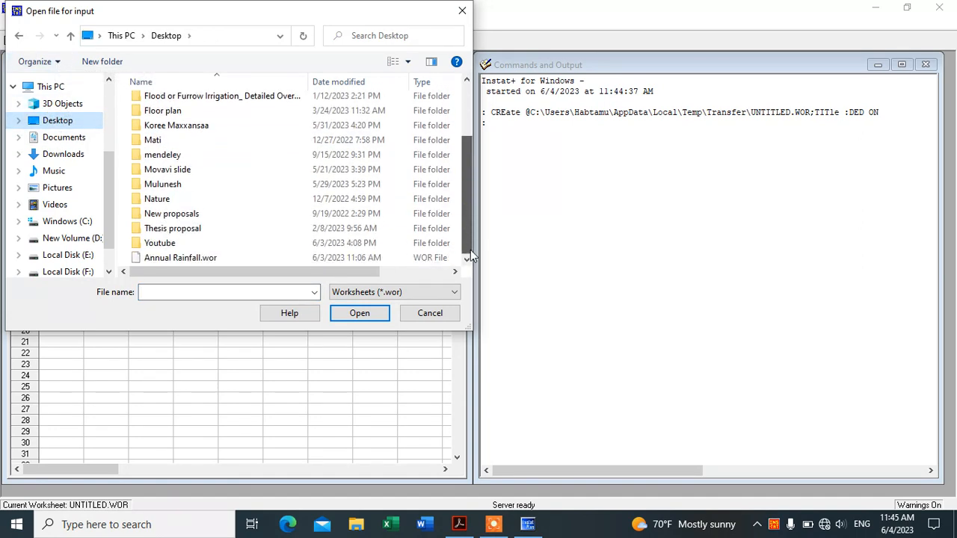
{"action": "left_click", "coordinate": [183, 260]}
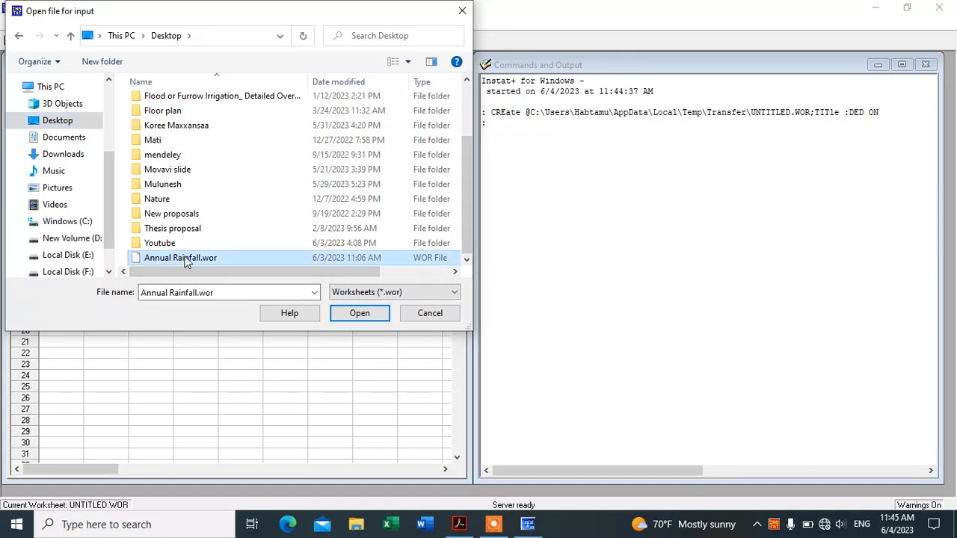
{"action": "left_click", "coordinate": [354, 315]}
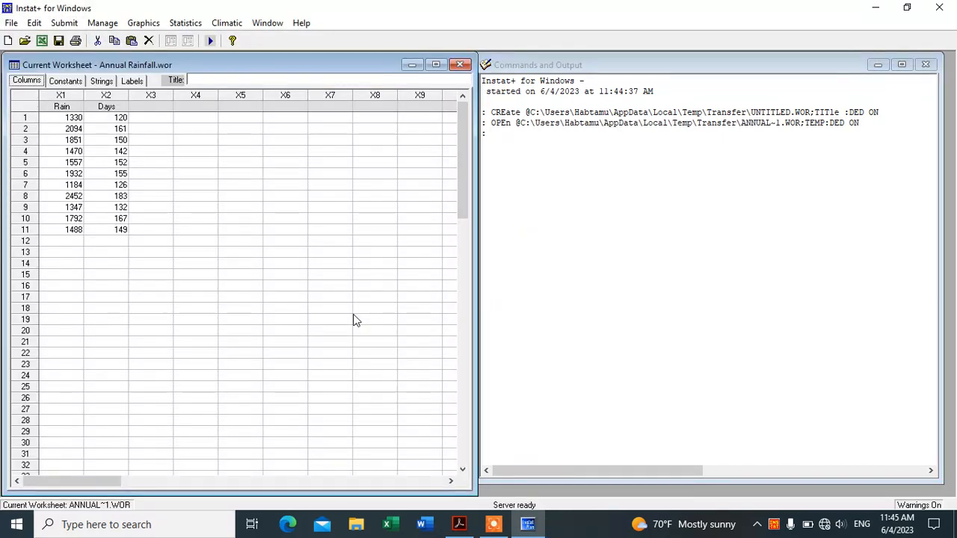
{"action": "left_click", "coordinate": [156, 219]}
{"action": "left_click", "coordinate": [207, 197]}
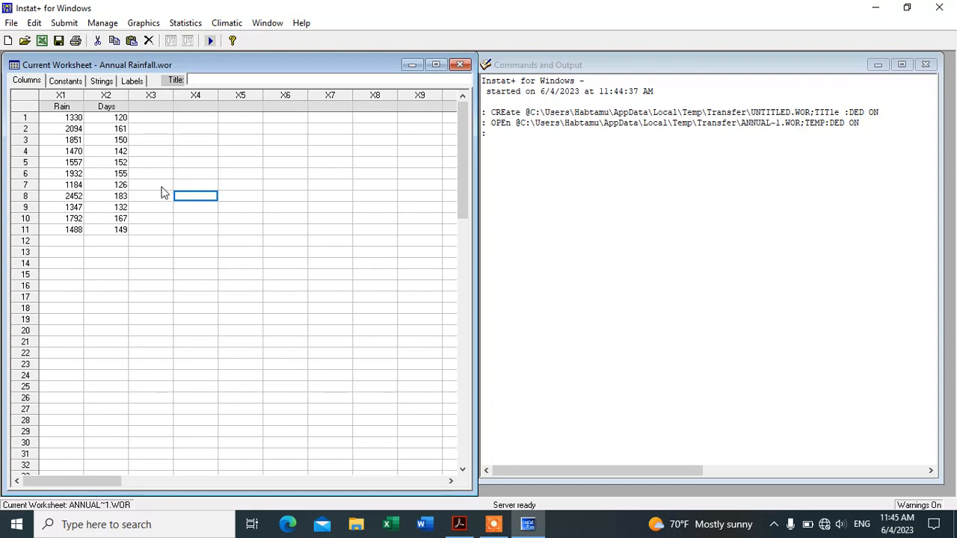
{"action": "left_click", "coordinate": [186, 162]}
{"action": "left_click", "coordinate": [149, 131]}
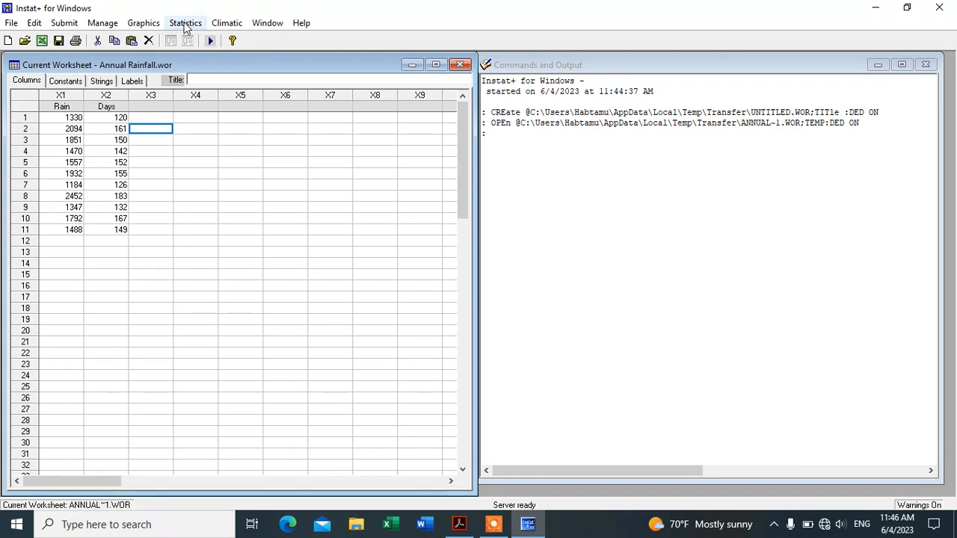
Generate the standard descriptive statistics for columns X1 (Rain) and X2 (Days) with the Describe command.
{"action": "left_click", "coordinate": [185, 24]}
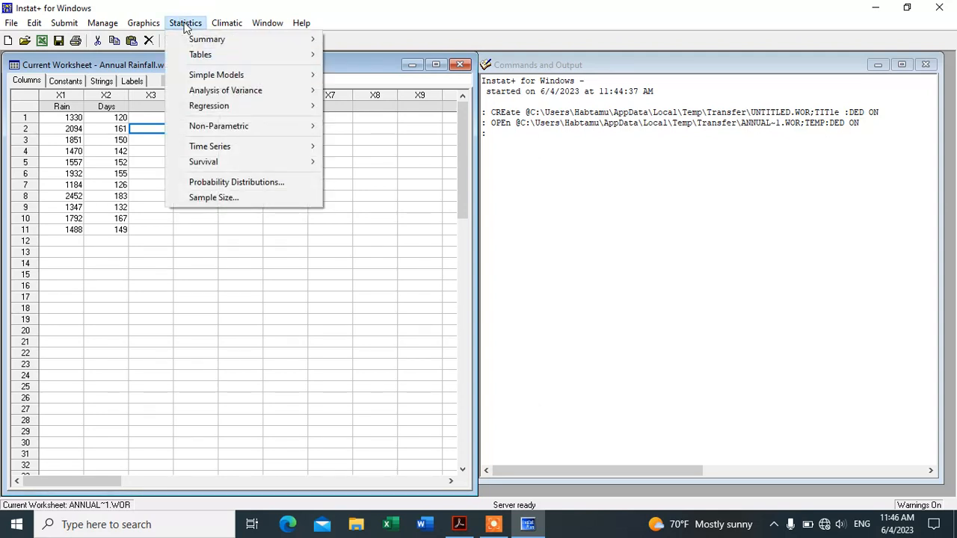
{"action": "mouse_move", "coordinate": [196, 39]}
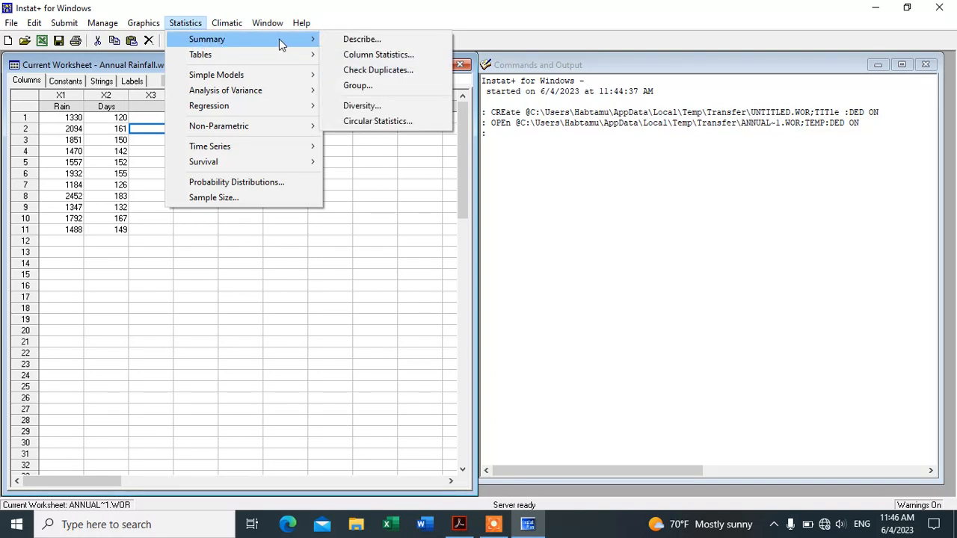
{"action": "left_click", "coordinate": [373, 42]}
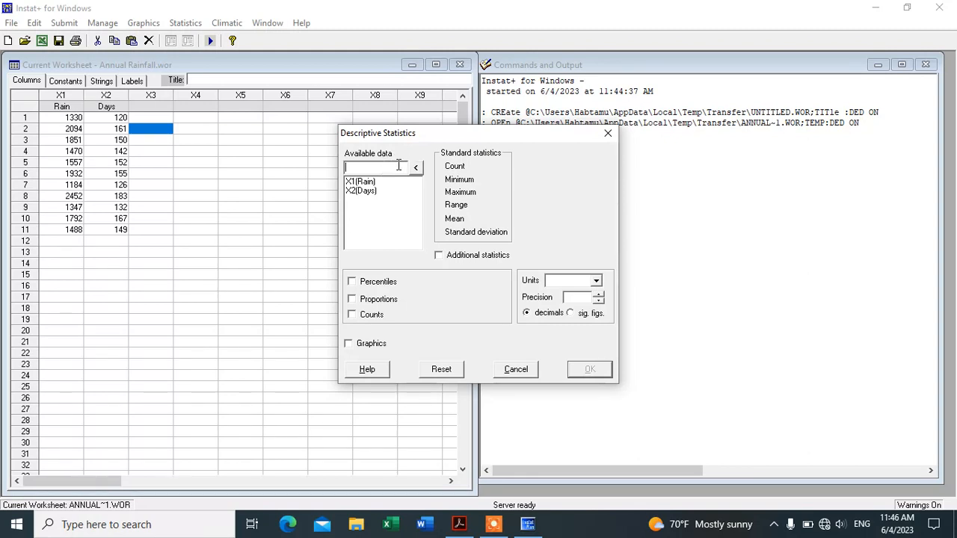
{"action": "left_click", "coordinate": [352, 183]}
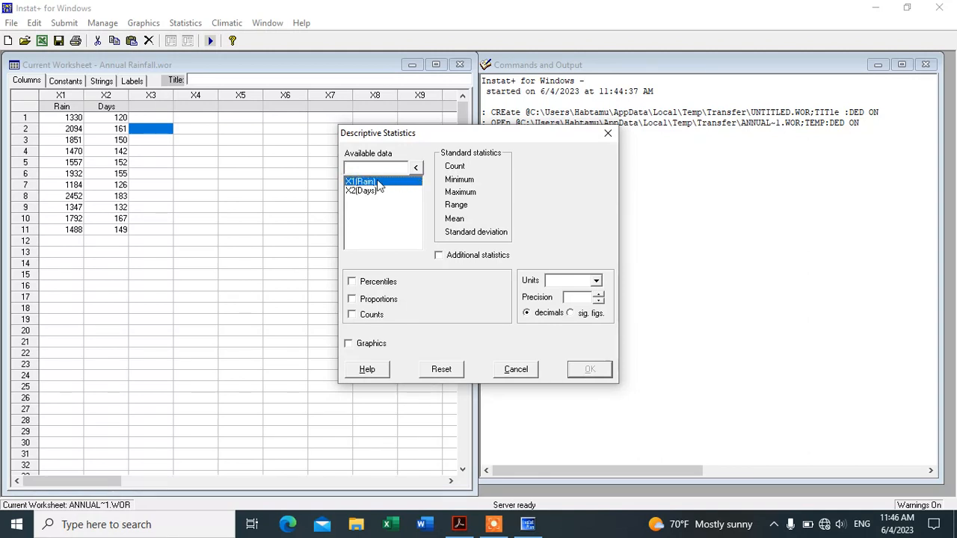
{"action": "left_click", "coordinate": [418, 171]}
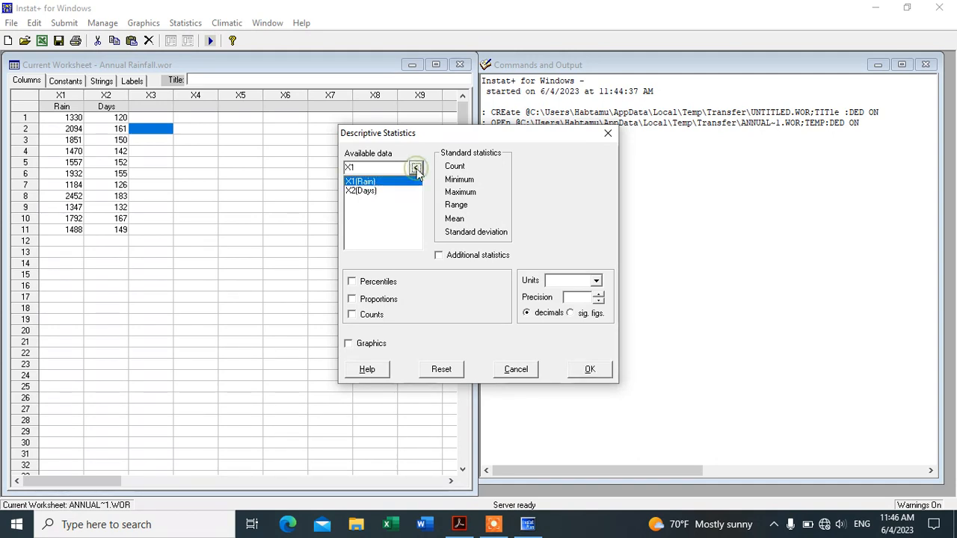
{"action": "left_click", "coordinate": [361, 192]}
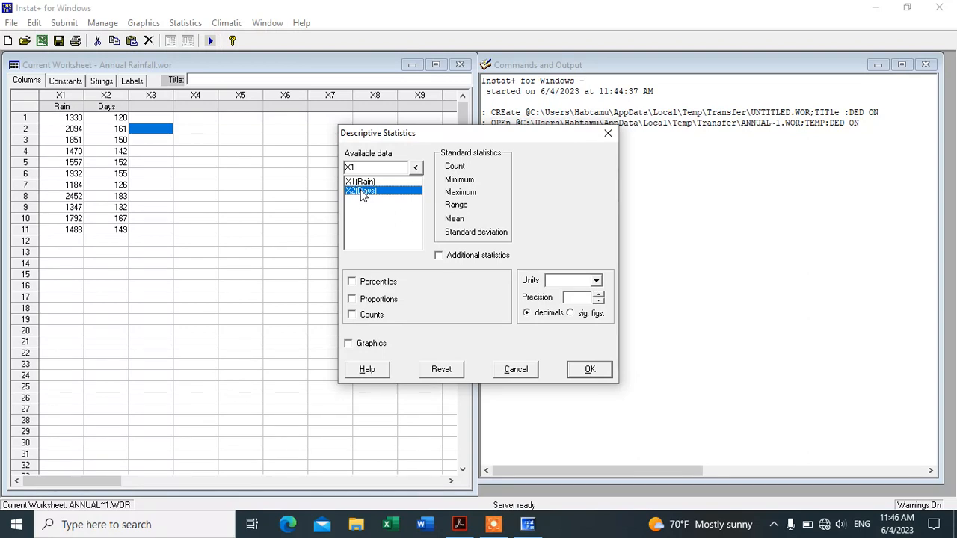
{"action": "left_click", "coordinate": [416, 169]}
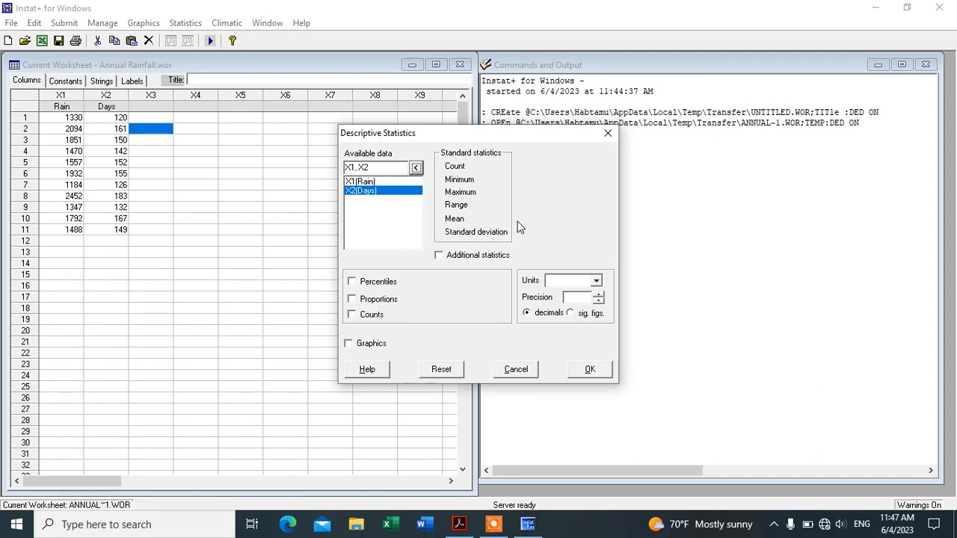
{"action": "left_click", "coordinate": [589, 372]}
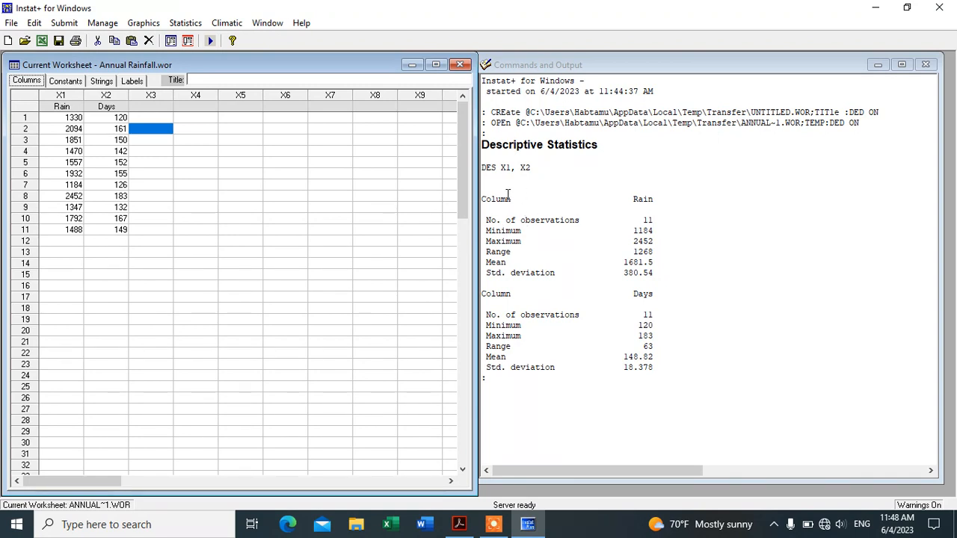
Examine the minimum, maximum and range reported for the Rain column in the descriptive statistics output.
{"action": "left_click", "coordinate": [632, 201]}
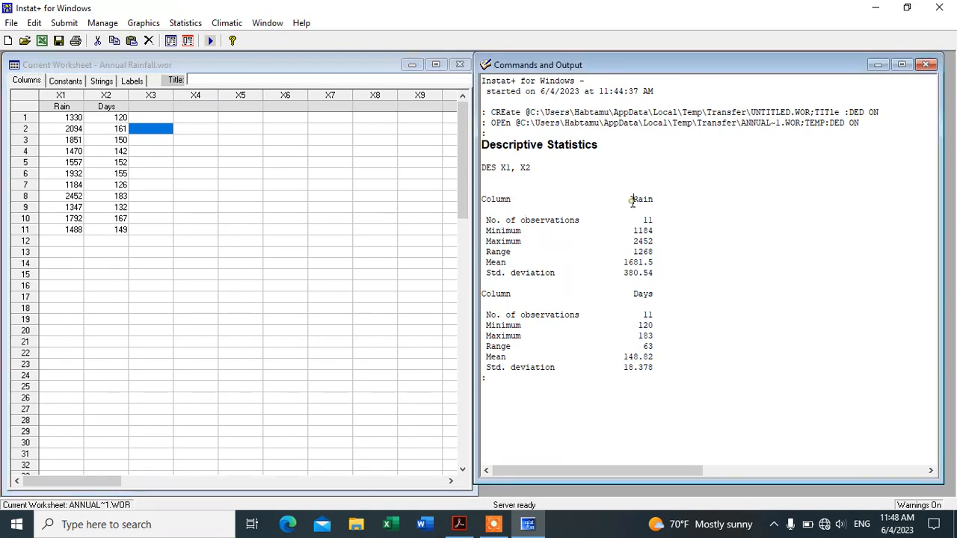
{"action": "double_click", "coordinate": [633, 201]}
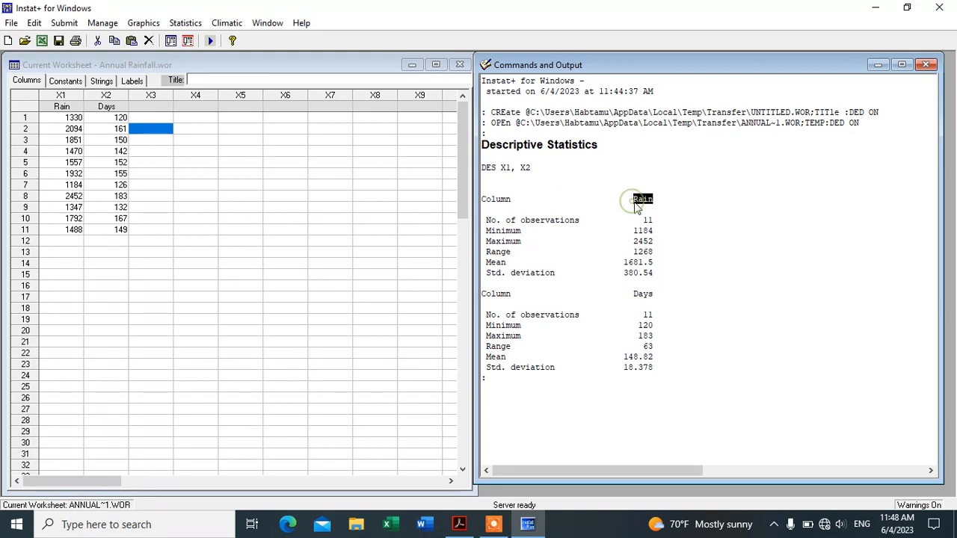
{"action": "left_click", "coordinate": [649, 210]}
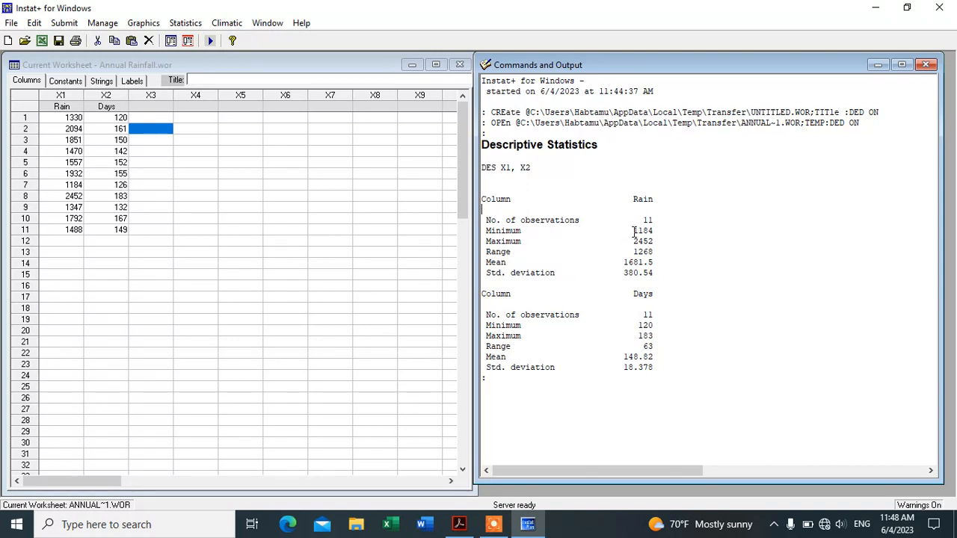
{"action": "left_click_drag", "start_coordinate": [634, 232], "coordinate": [665, 232]}
{"action": "left_click_drag", "start_coordinate": [487, 241], "coordinate": [521, 241]}
{"action": "left_click_drag", "start_coordinate": [631, 252], "coordinate": [482, 252]}
{"action": "left_click", "coordinate": [525, 255]}
{"action": "left_click", "coordinate": [638, 253]}
Run Describe again on X1 and X2 with the additional statistics Median and Quartiles included.
{"action": "left_click", "coordinate": [186, 23]}
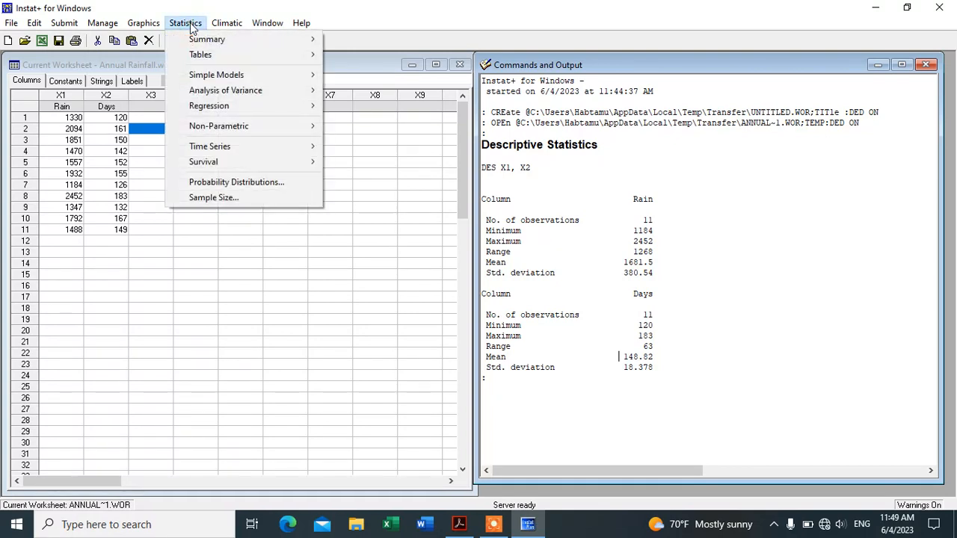
{"action": "mouse_move", "coordinate": [215, 39]}
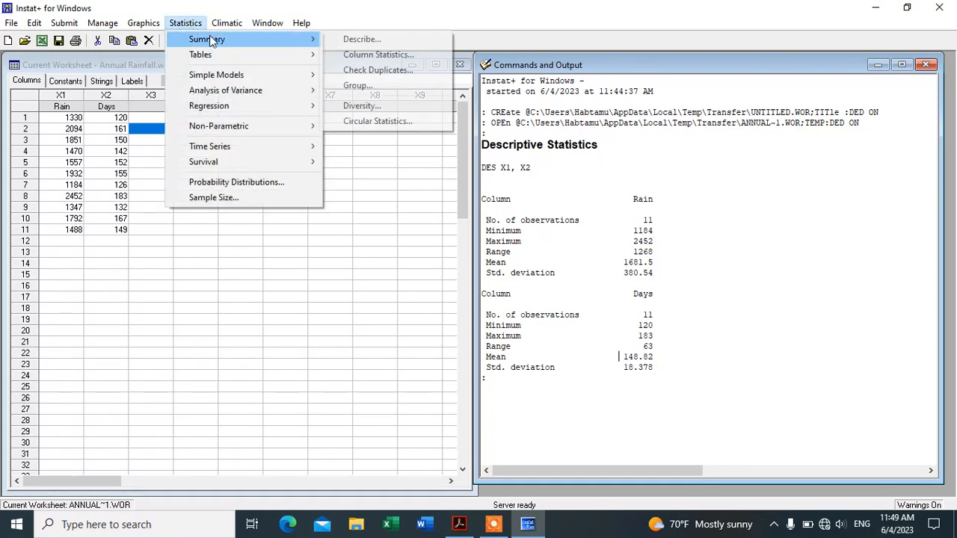
{"action": "left_click", "coordinate": [344, 39]}
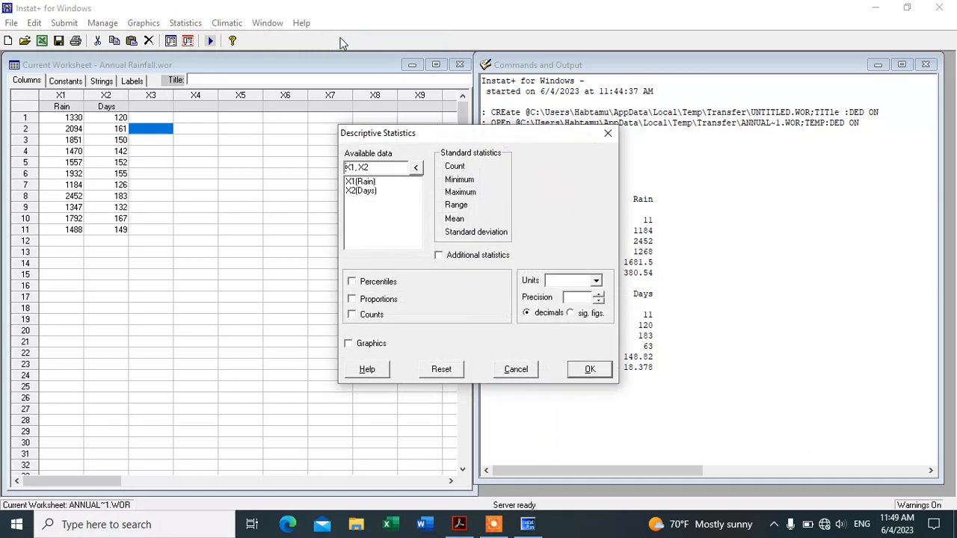
{"action": "left_click", "coordinate": [439, 257]}
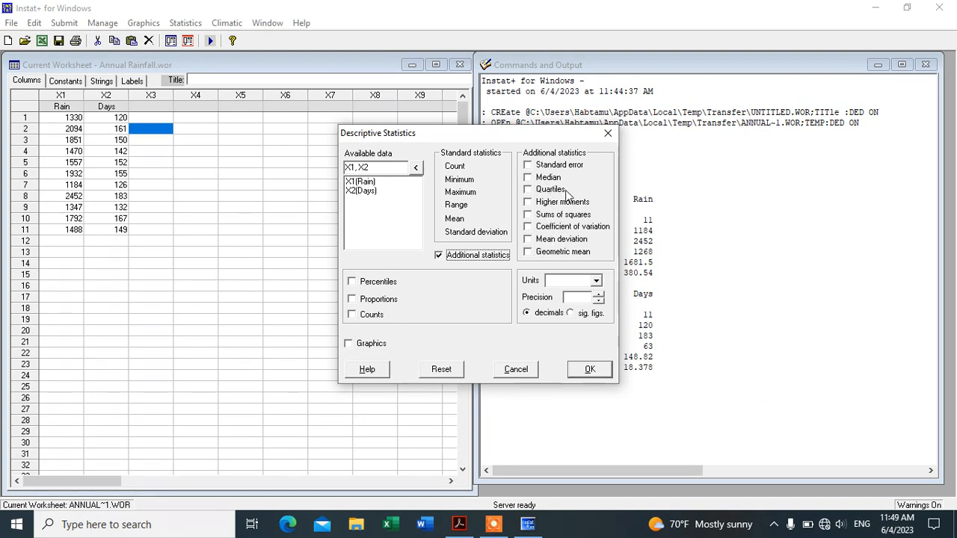
{"action": "left_click", "coordinate": [528, 178]}
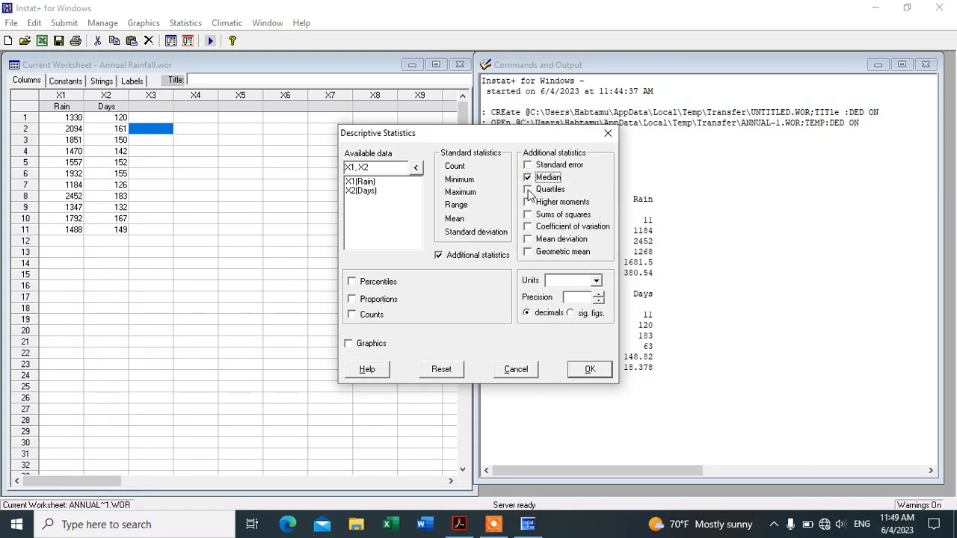
{"action": "left_click", "coordinate": [528, 190]}
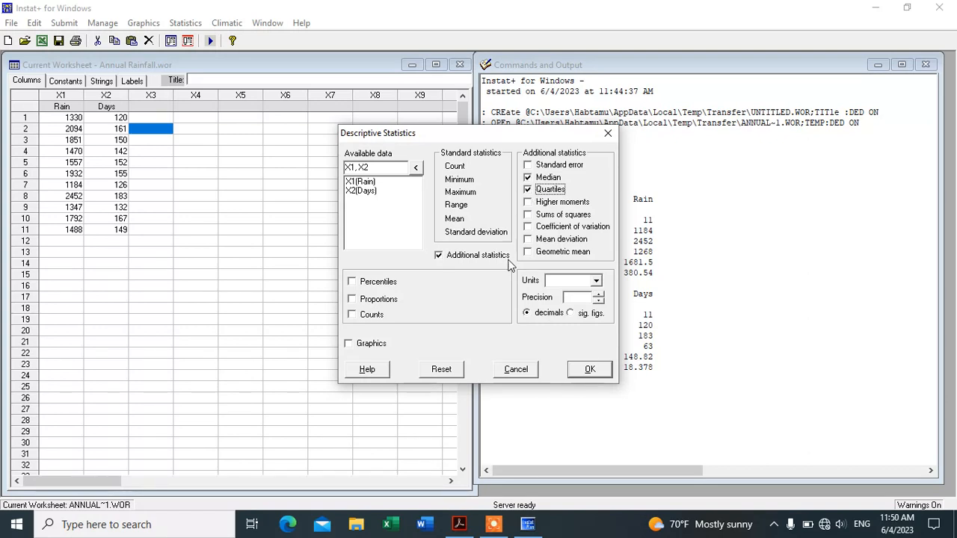
{"action": "left_click", "coordinate": [590, 369]}
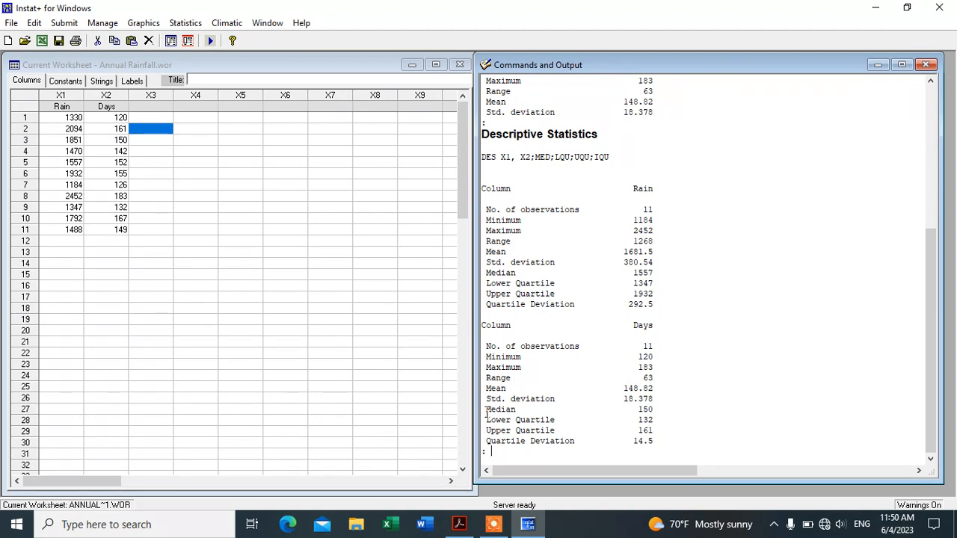
{"action": "left_click_drag", "start_coordinate": [485, 409], "coordinate": [640, 409]}
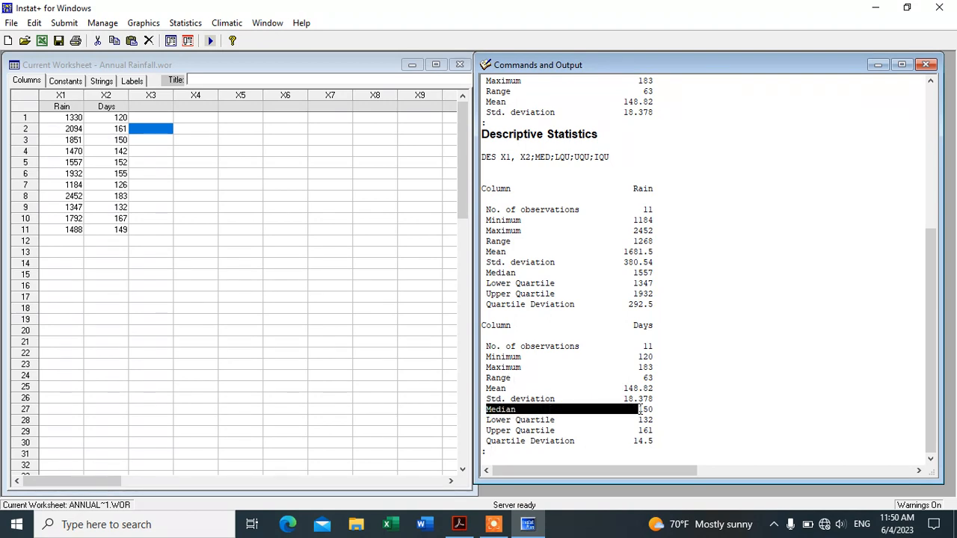
{"action": "left_click", "coordinate": [648, 410]}
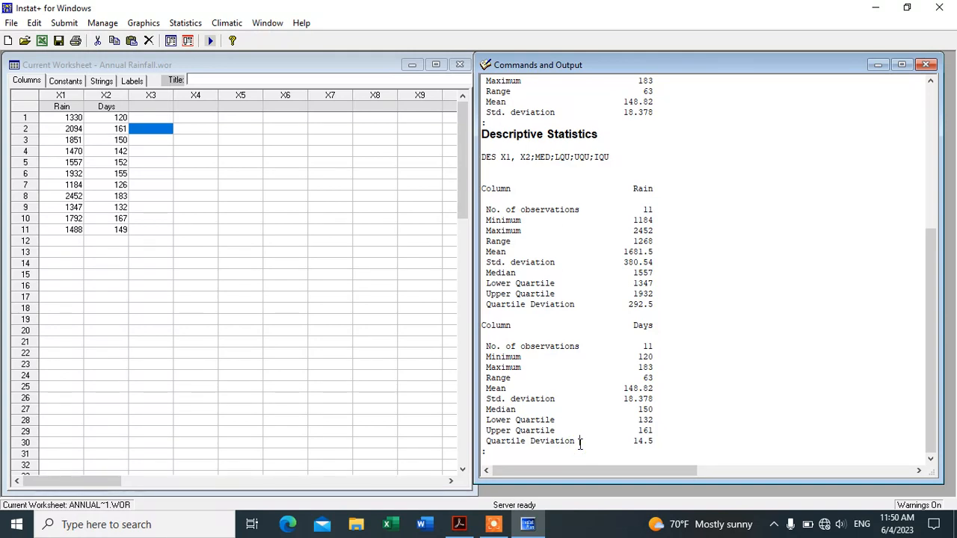
{"action": "left_click", "coordinate": [202, 153]}
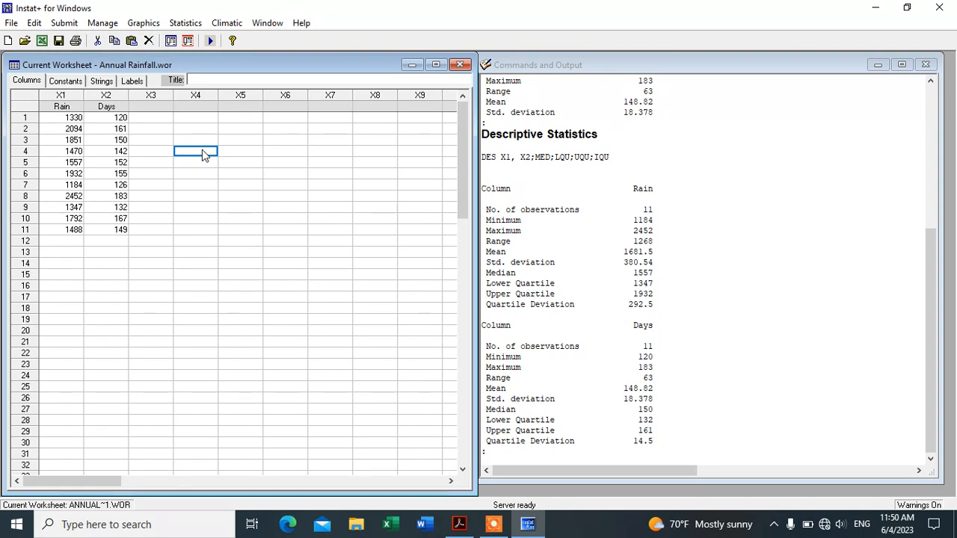
Delete all text from the Commands and Output window and return to the worksheet.
{"action": "left_click", "coordinate": [538, 202]}
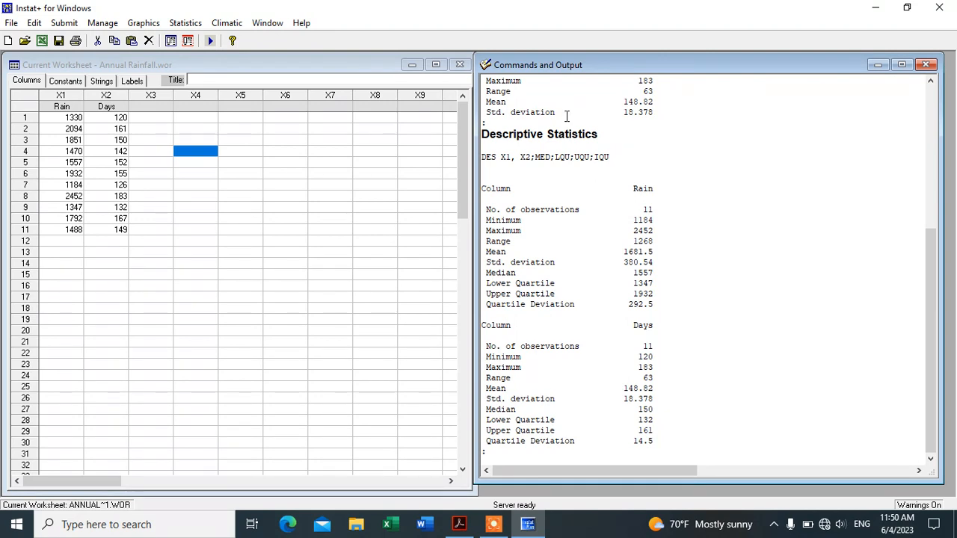
{"action": "key", "text": "ctrl+a"}
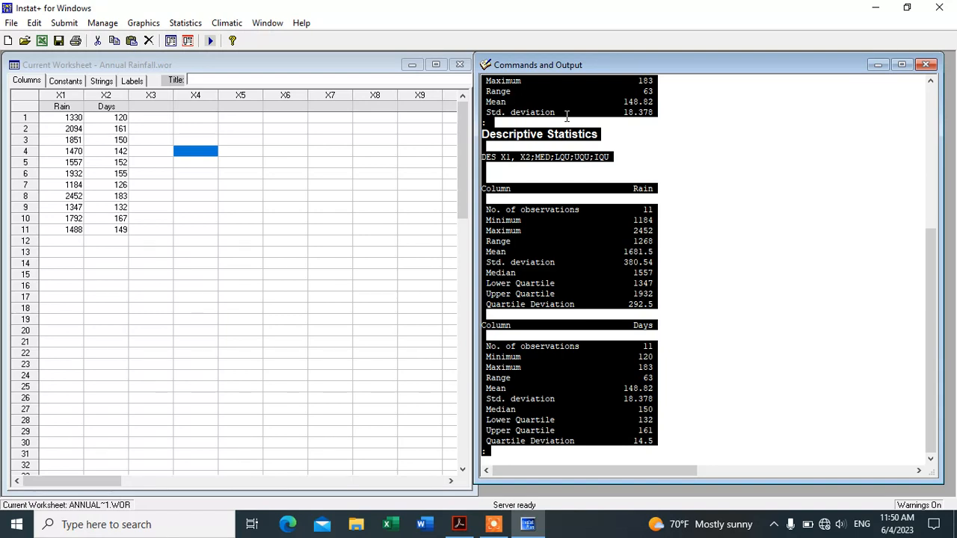
{"action": "key", "text": "Delete"}
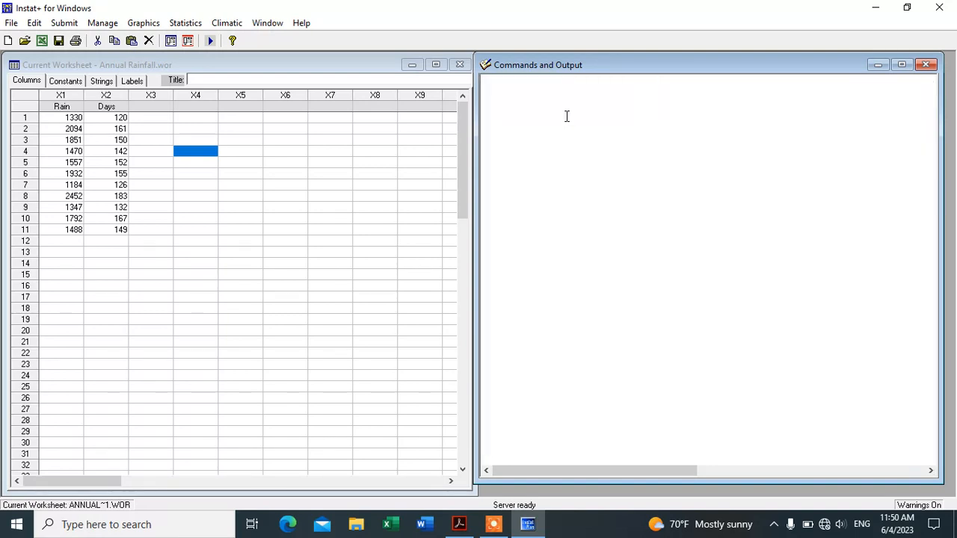
{"action": "left_click", "coordinate": [150, 266]}
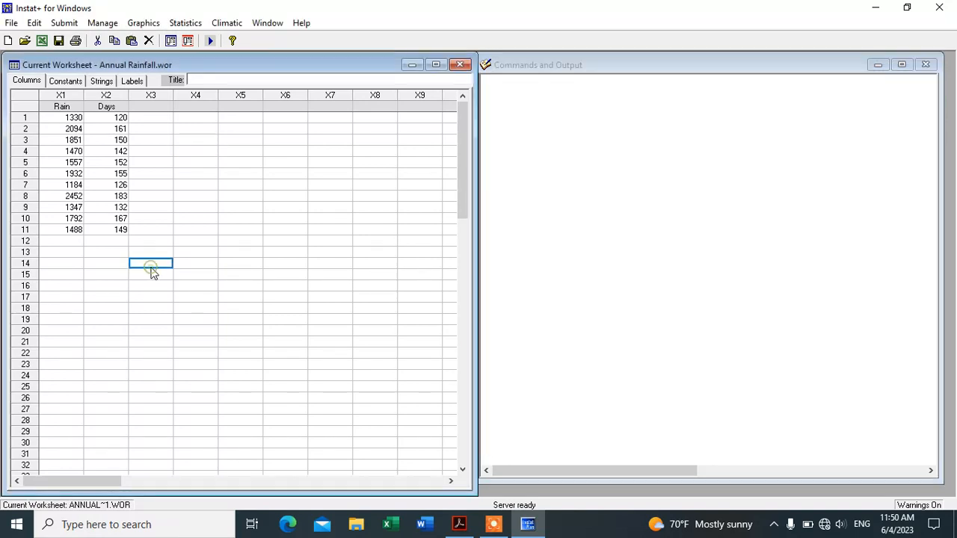
Set up a Plot with X1 (Rain) as the Y variable and X2 (Days) as the X variable.
{"action": "left_click", "coordinate": [154, 128]}
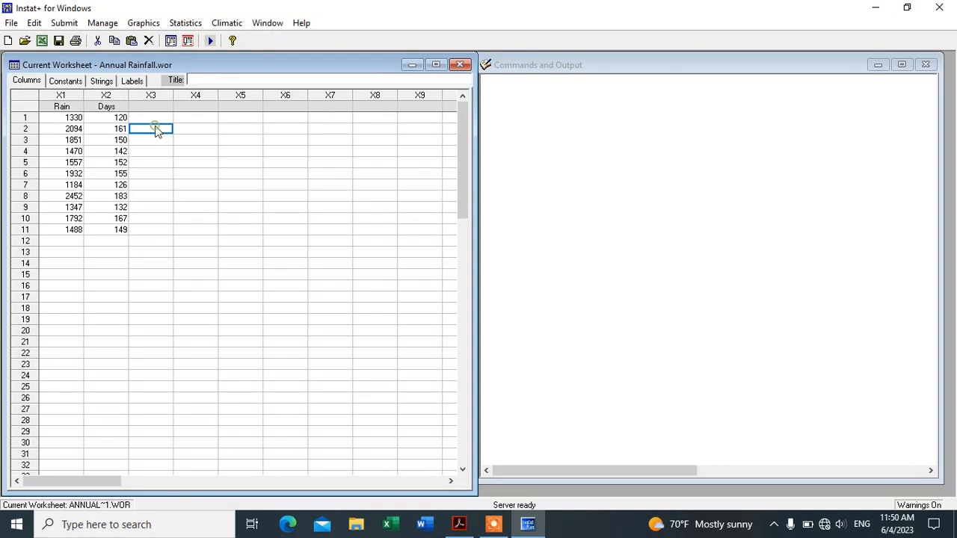
{"action": "left_click", "coordinate": [142, 24]}
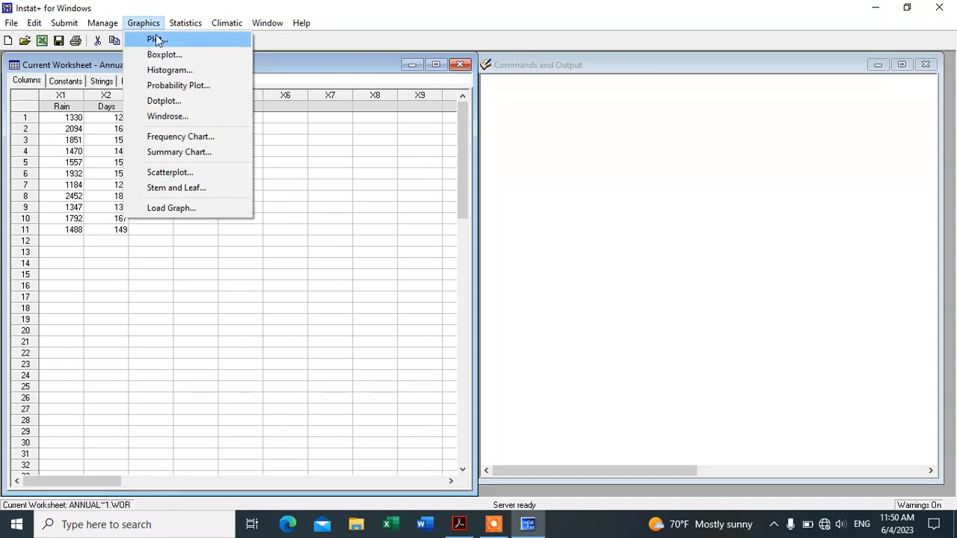
{"action": "left_click", "coordinate": [160, 42]}
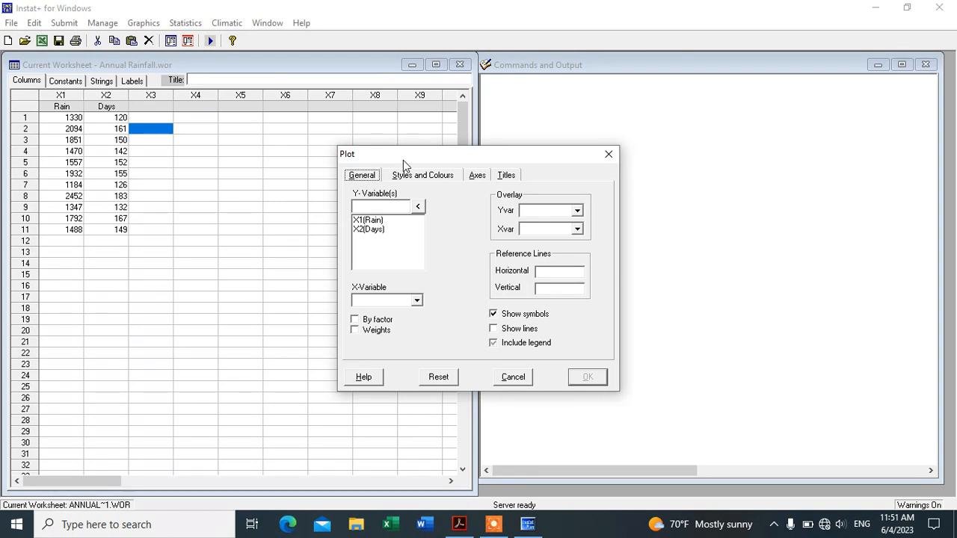
{"action": "left_click", "coordinate": [417, 208]}
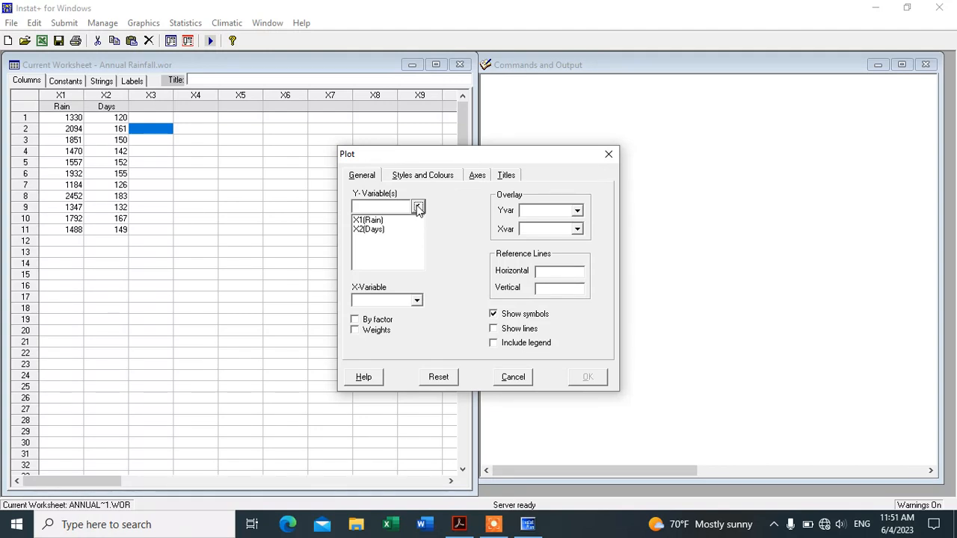
{"action": "left_click", "coordinate": [367, 220]}
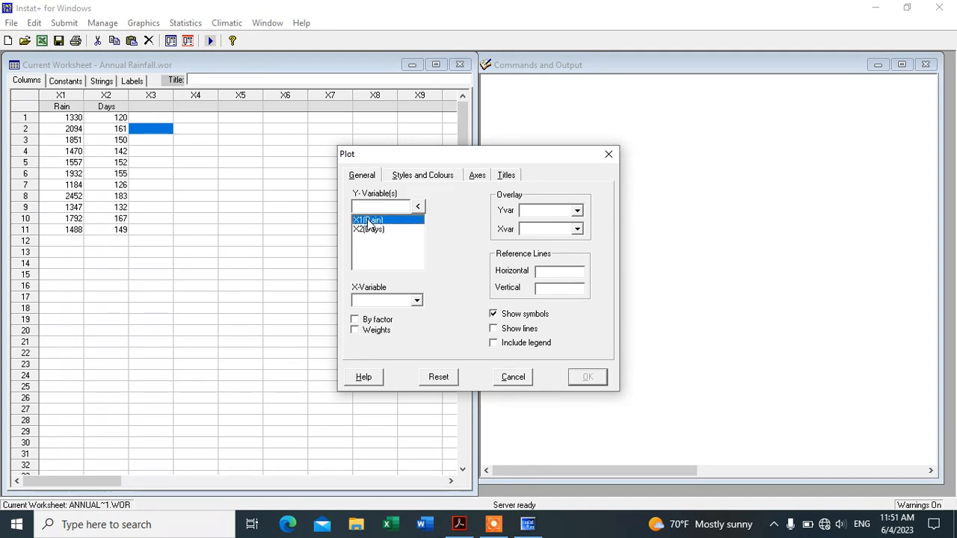
{"action": "left_click", "coordinate": [417, 208]}
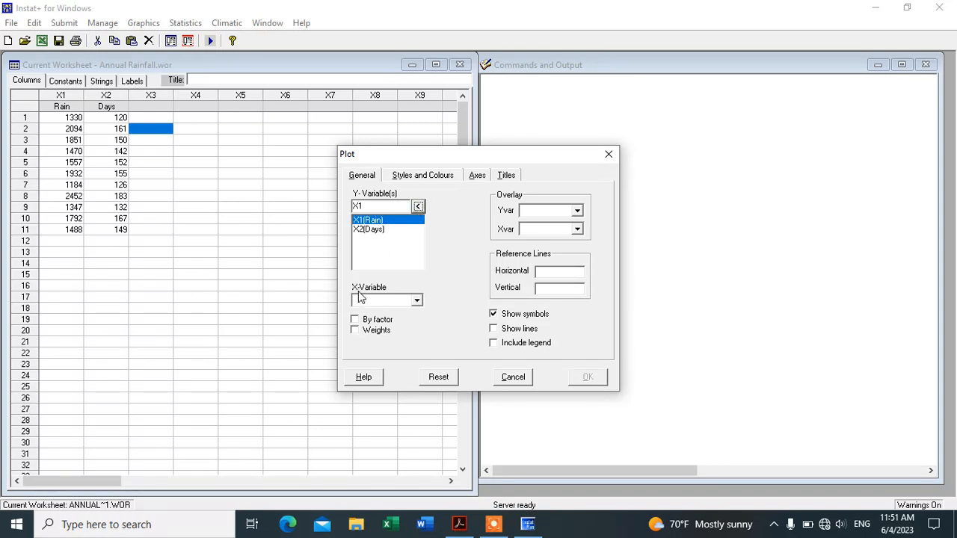
{"action": "left_click", "coordinate": [416, 301]}
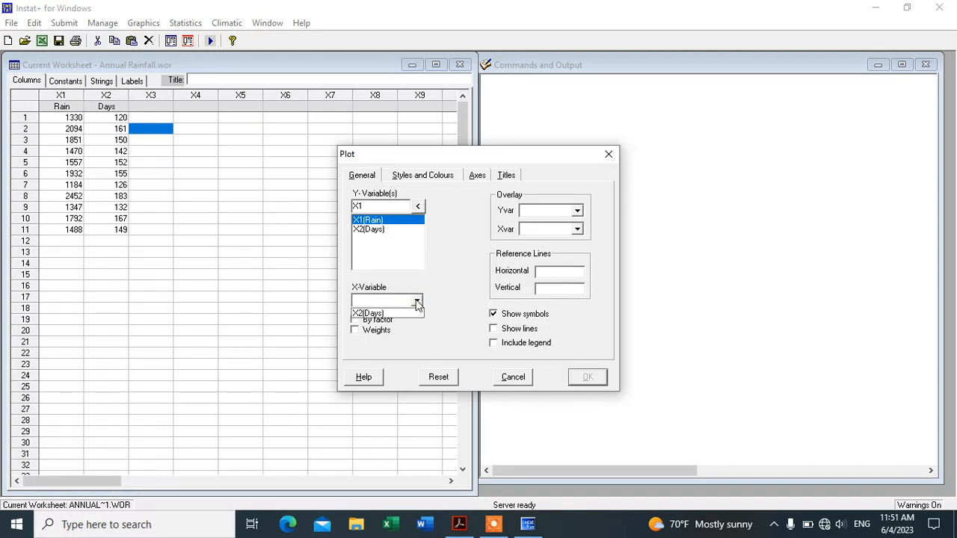
{"action": "left_click", "coordinate": [368, 314]}
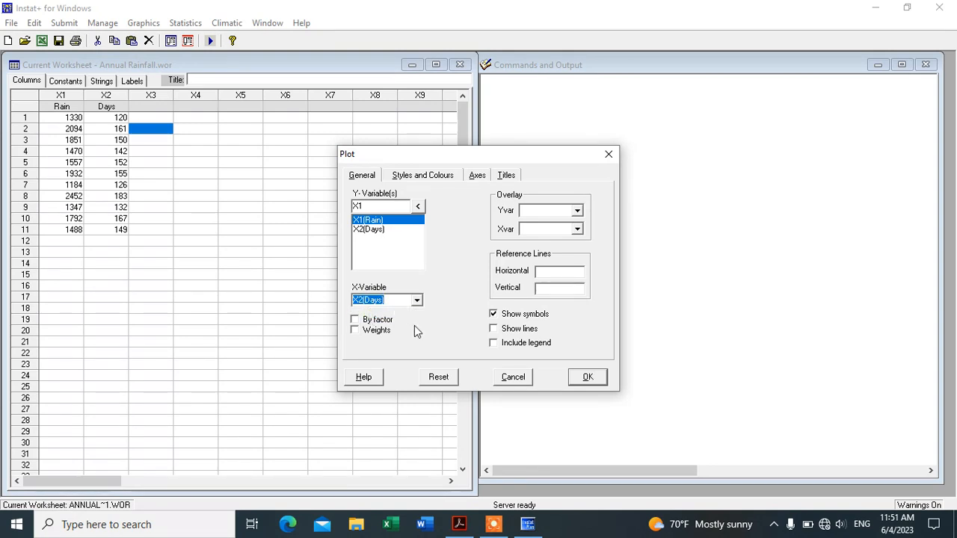
Set the plot symbol size for X1 to 3, keeping the Solid Circle symbol type.
{"action": "left_click", "coordinate": [412, 175]}
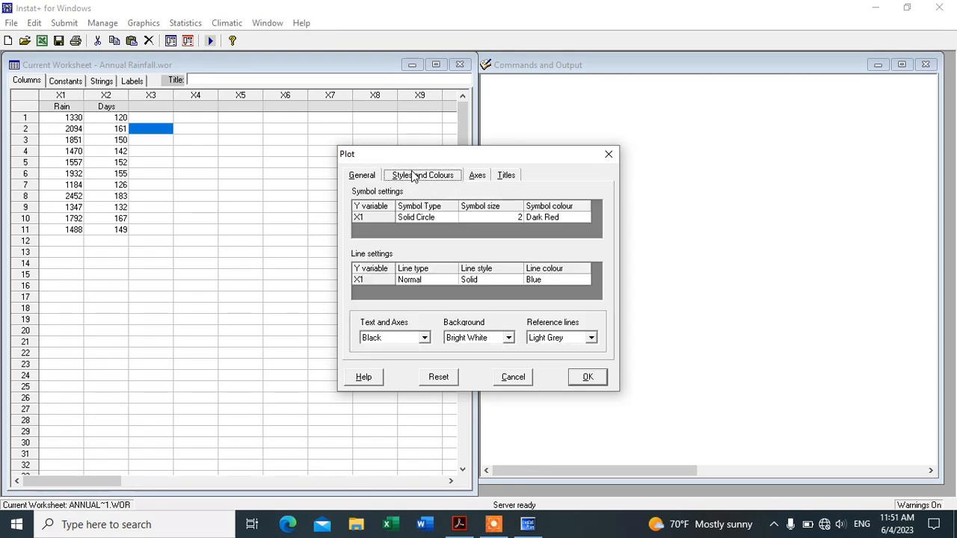
{"action": "left_click", "coordinate": [432, 218]}
{"action": "left_click", "coordinate": [451, 218]}
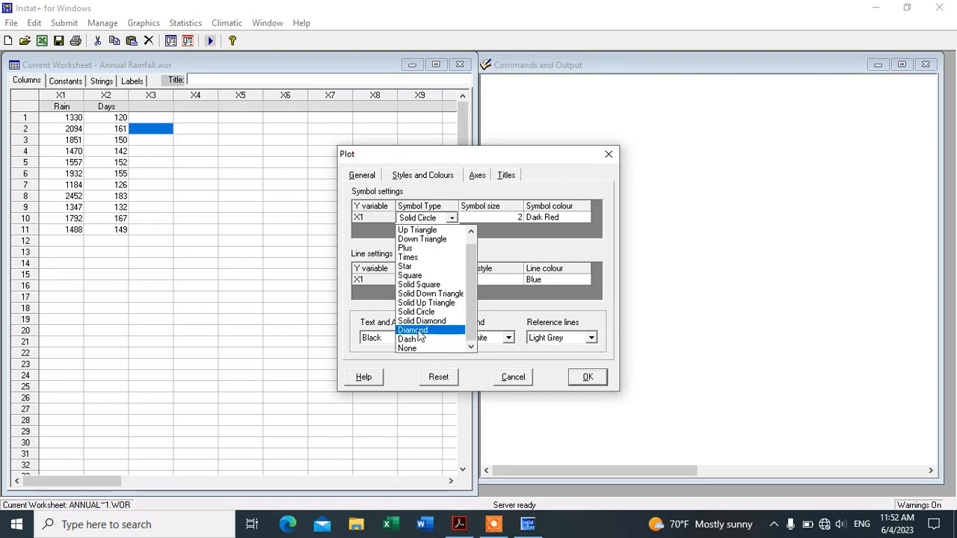
{"action": "left_click", "coordinate": [545, 180]}
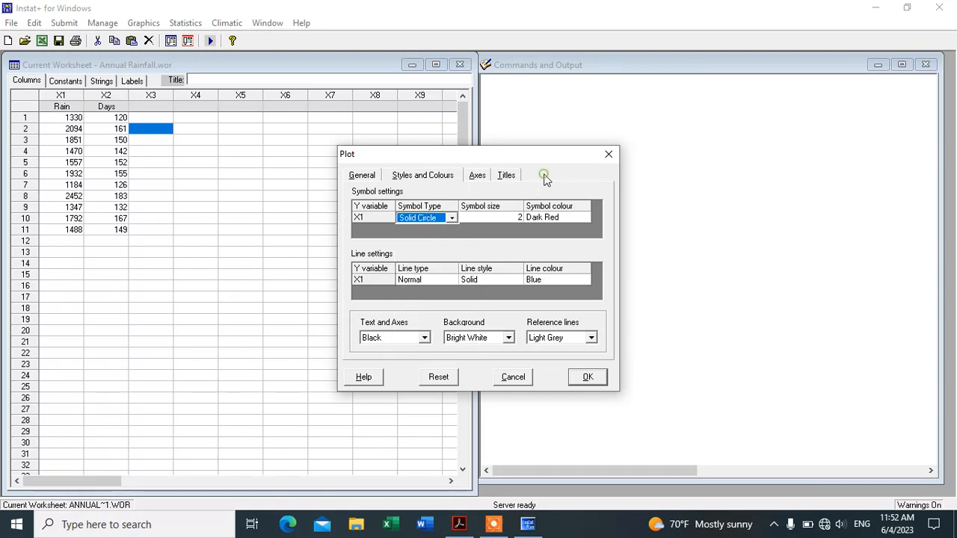
{"action": "left_click", "coordinate": [516, 216]}
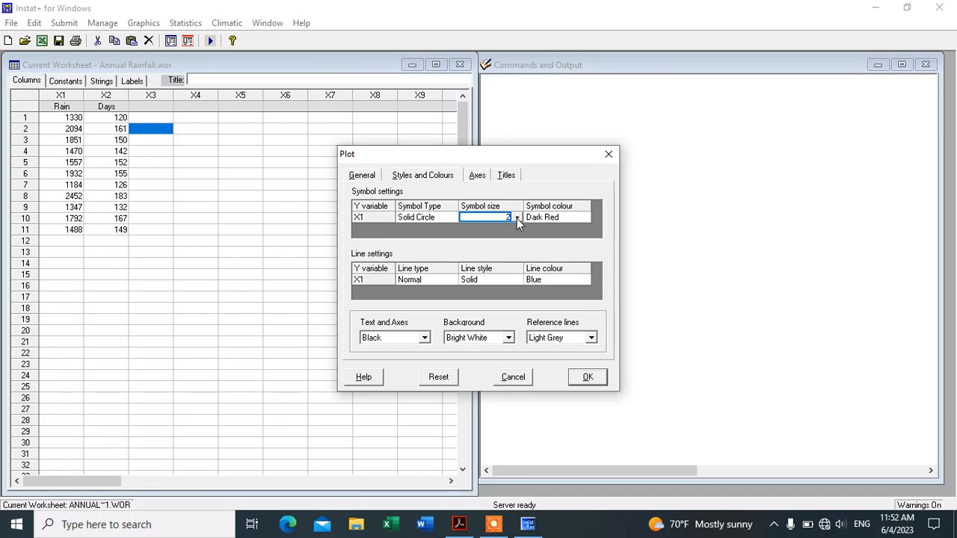
{"action": "left_click", "coordinate": [517, 217]}
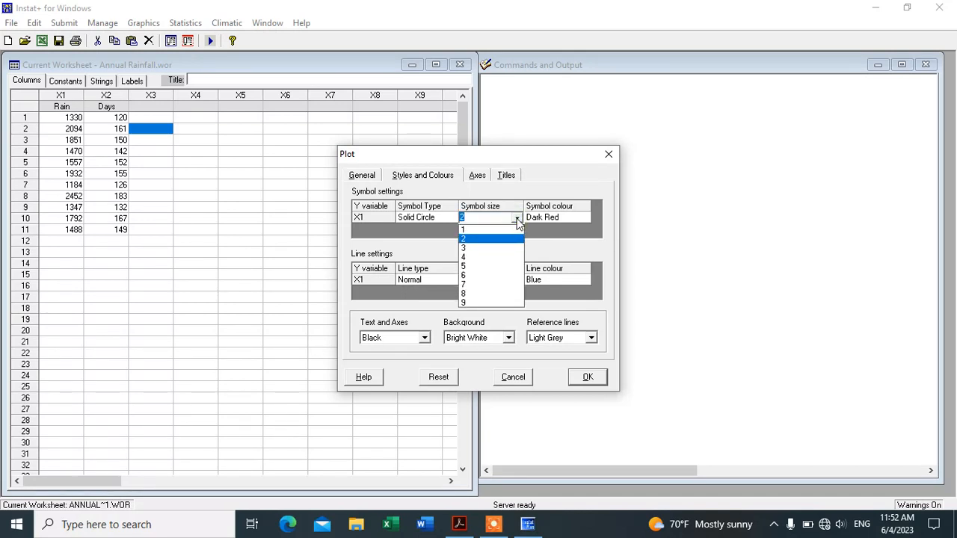
{"action": "left_click", "coordinate": [466, 247]}
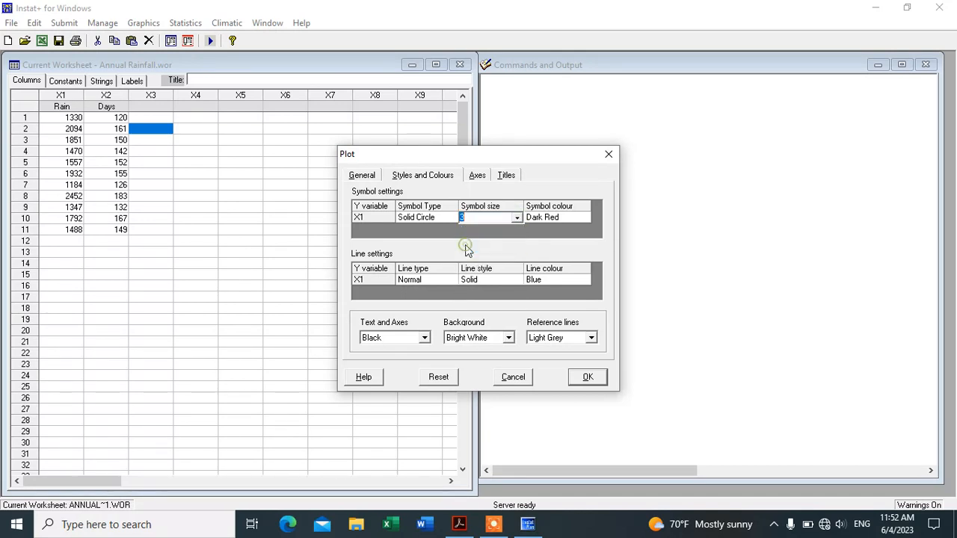
{"action": "left_click", "coordinate": [517, 218]}
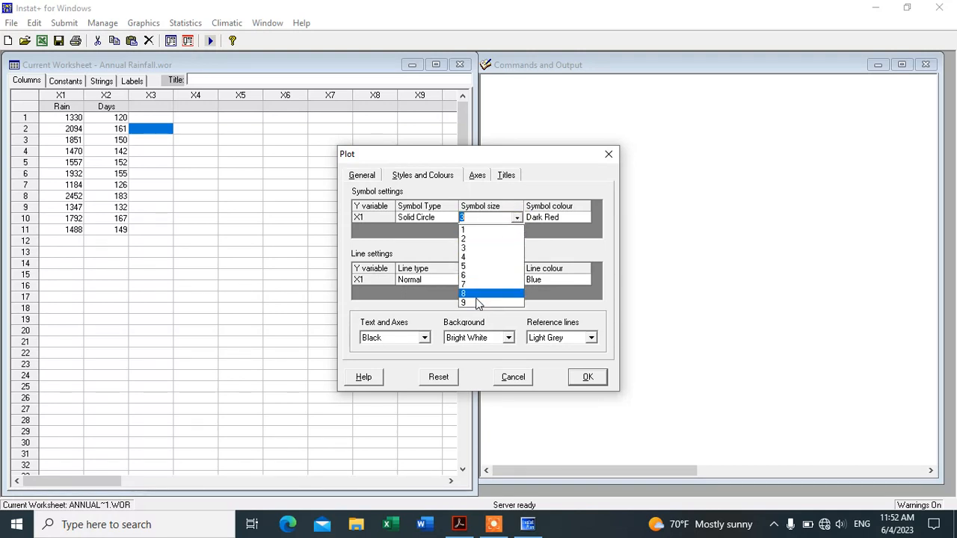
{"action": "left_click", "coordinate": [553, 169]}
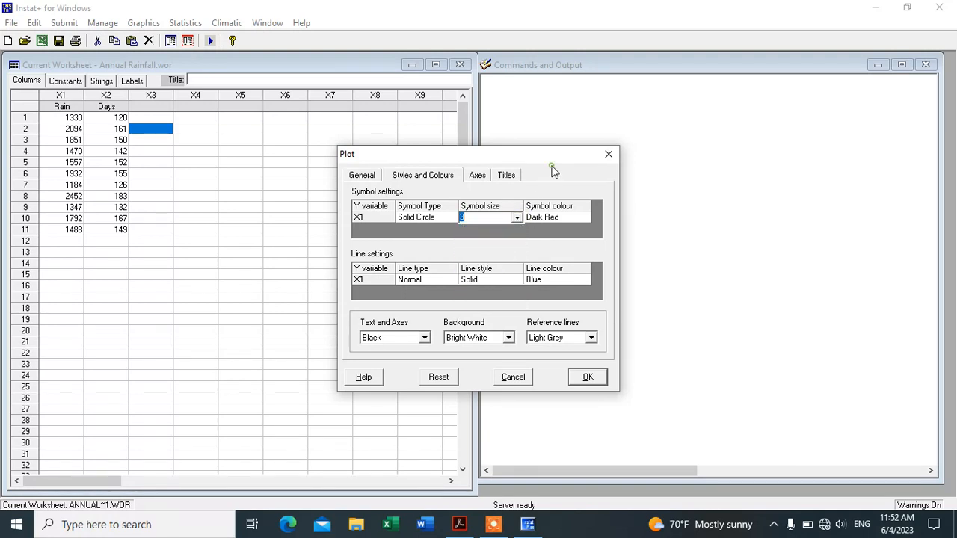
Change the plot symbol colour for X1 to Green.
{"action": "left_click", "coordinate": [562, 217]}
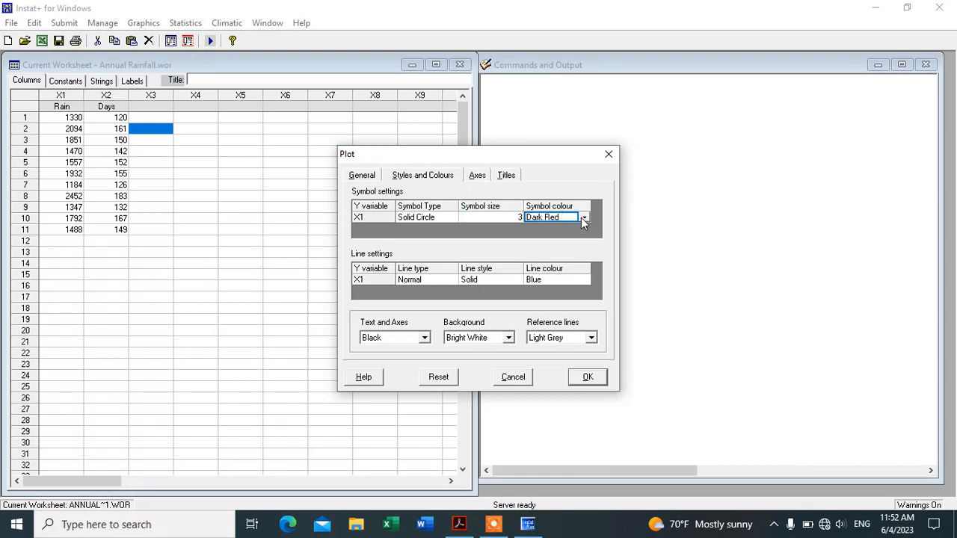
{"action": "left_click", "coordinate": [585, 218]}
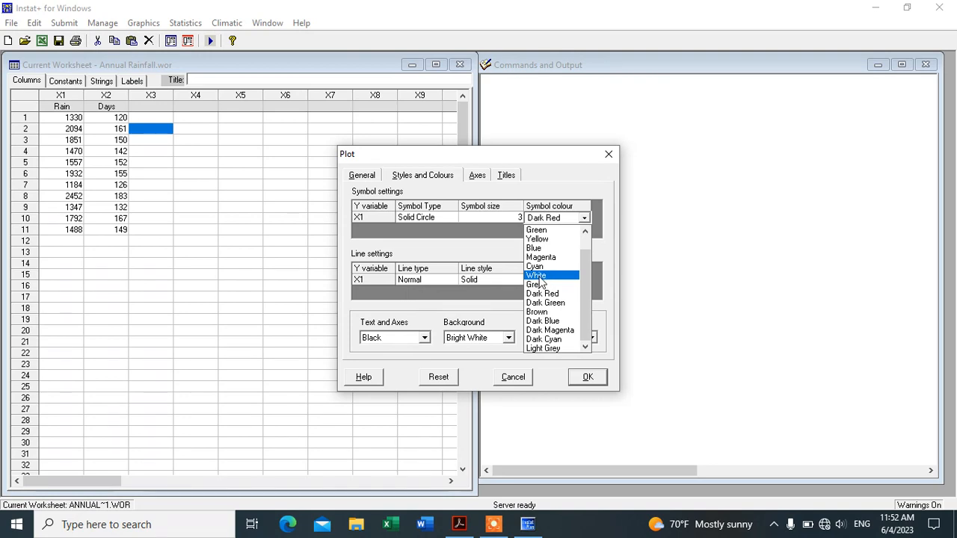
{"action": "left_click", "coordinate": [537, 230]}
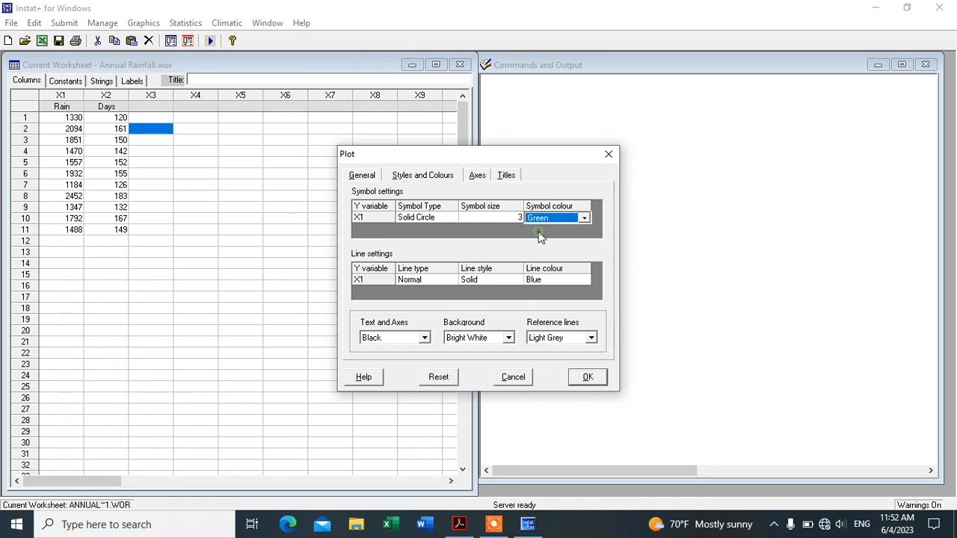
{"action": "left_click", "coordinate": [566, 187]}
Give the plot the title "Total rainfall vs number of rainy days".
{"action": "left_click", "coordinate": [506, 177]}
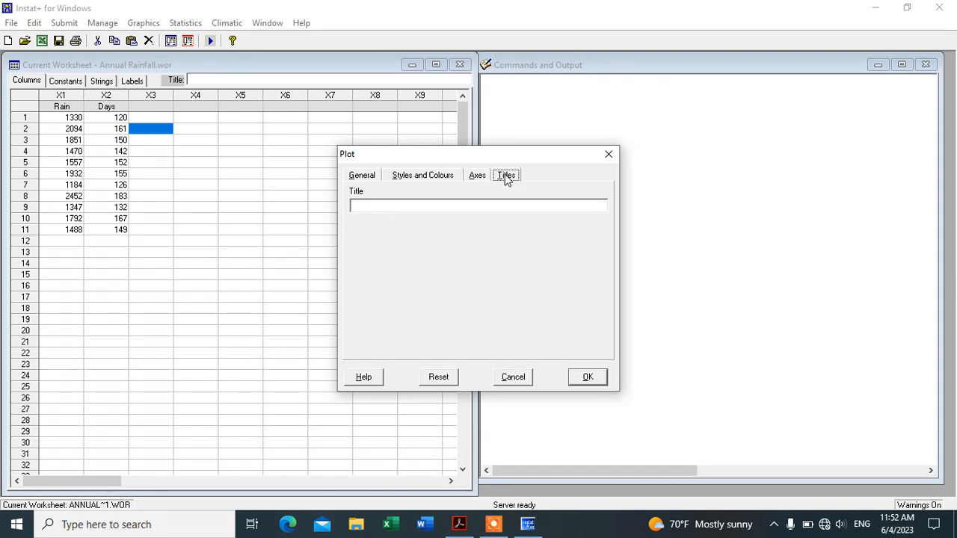
{"action": "left_click", "coordinate": [360, 204]}
{"action": "type", "text": "Total ra"}
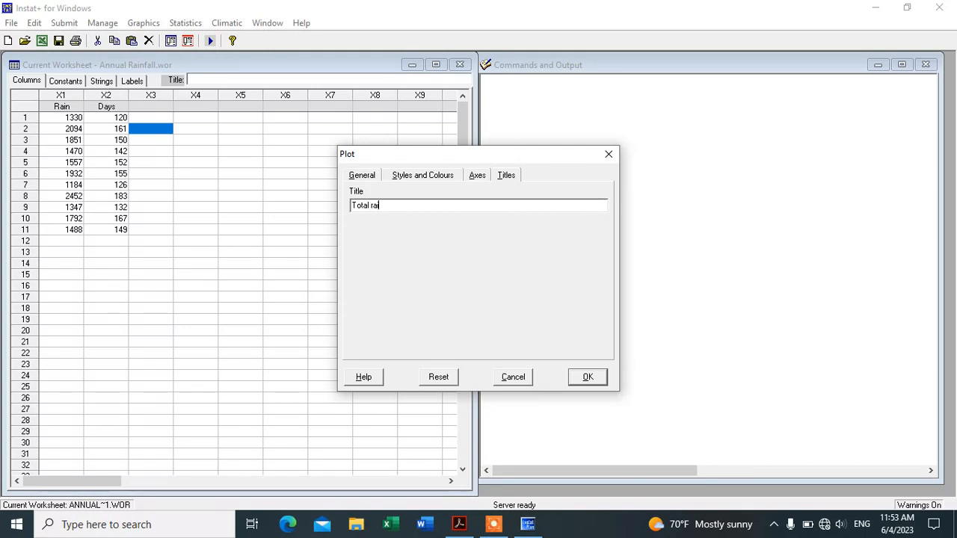
{"action": "type", "text": "infall vs nm"}
{"action": "key", "text": "BackSpace"}
{"action": "type", "text": "umber of ra"}
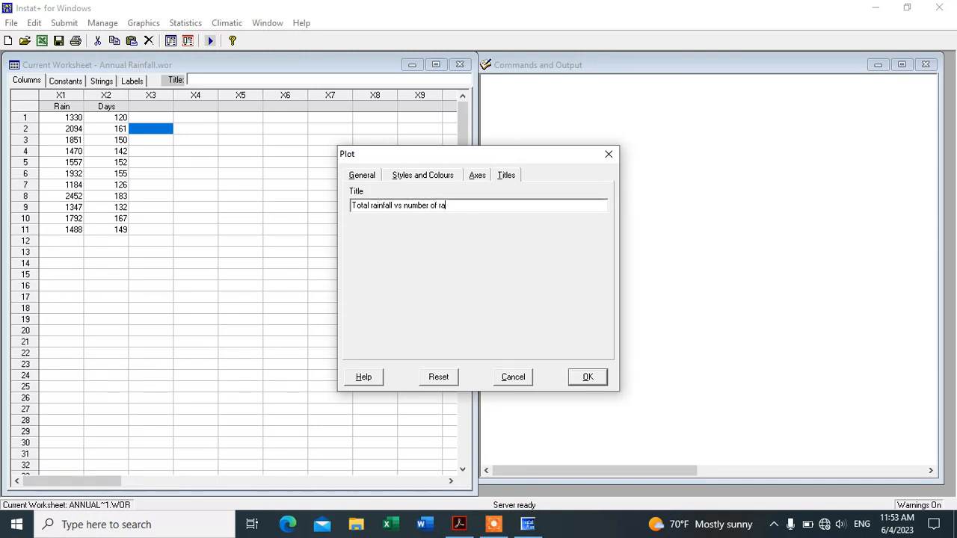
{"action": "type", "text": "iny days"}
Generate the symbols-only plot of Rain against Days, view it and close its graph window.
{"action": "left_click", "coordinate": [362, 176]}
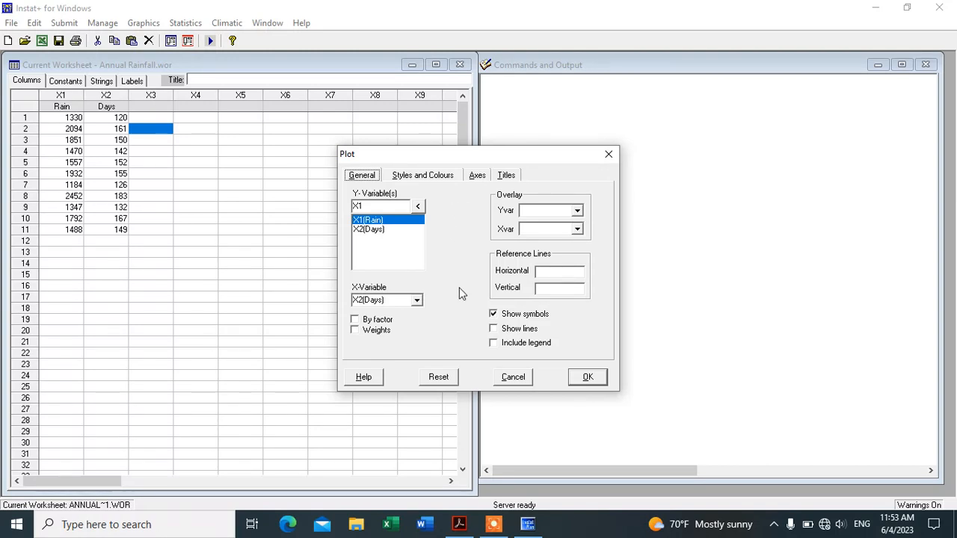
{"action": "left_click", "coordinate": [587, 380]}
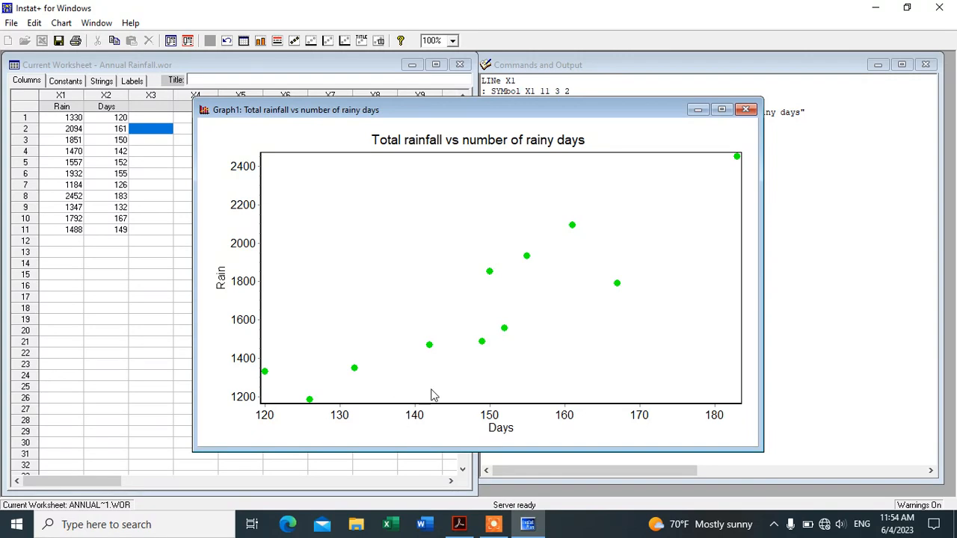
{"action": "left_click", "coordinate": [748, 110]}
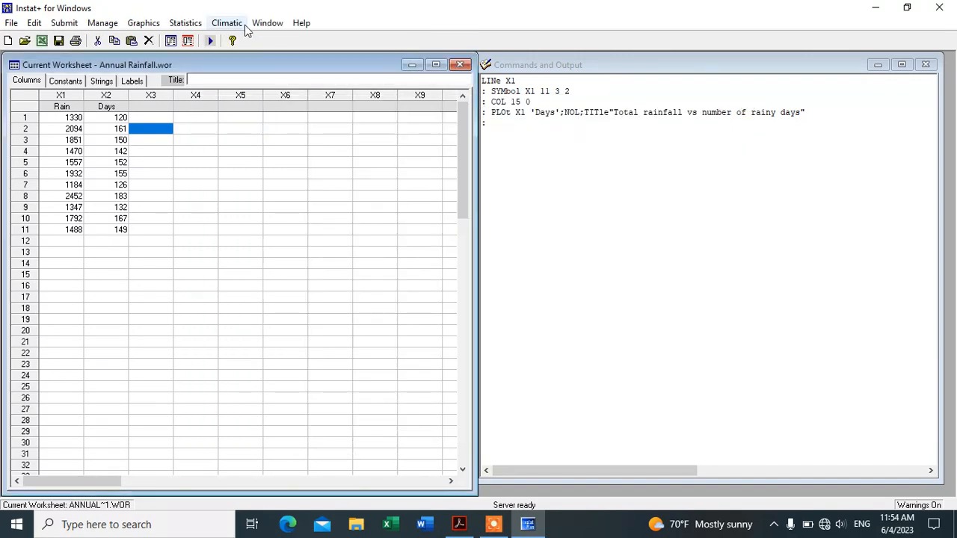
Plot Rain against Days again with both symbols and lines shown, reviewing the title and style settings first, and close the graph window.
{"action": "left_click", "coordinate": [144, 24]}
{"action": "left_click", "coordinate": [157, 39]}
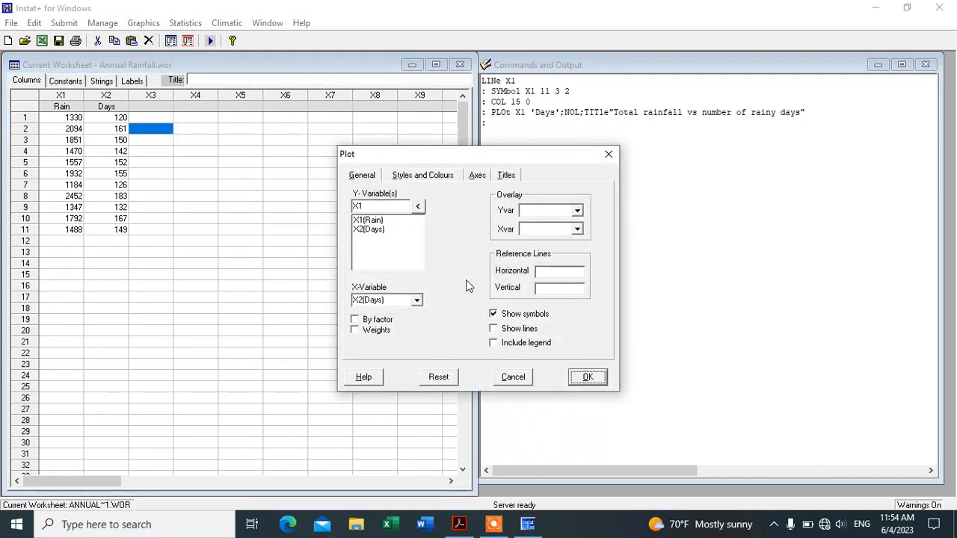
{"action": "left_click", "coordinate": [493, 329]}
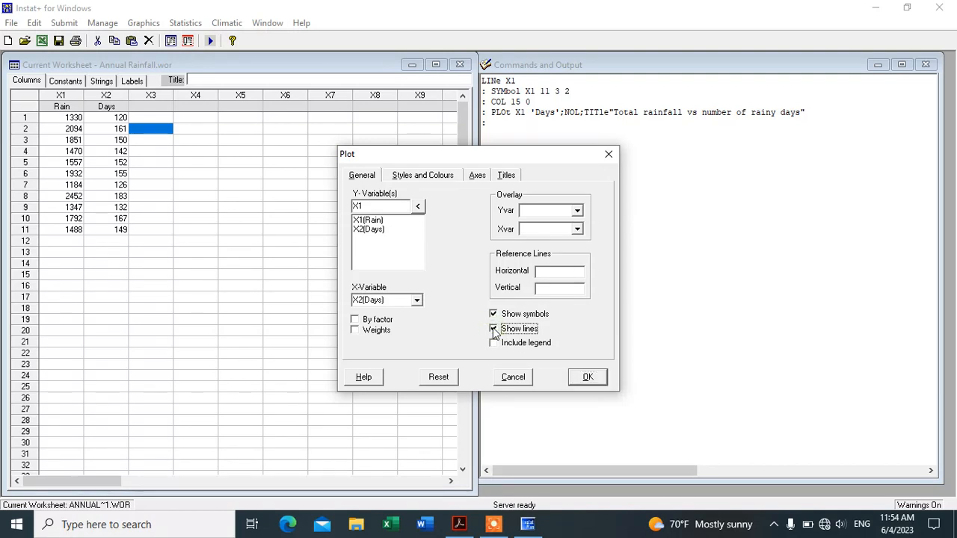
{"action": "left_click", "coordinate": [477, 177]}
{"action": "left_click", "coordinate": [504, 177]}
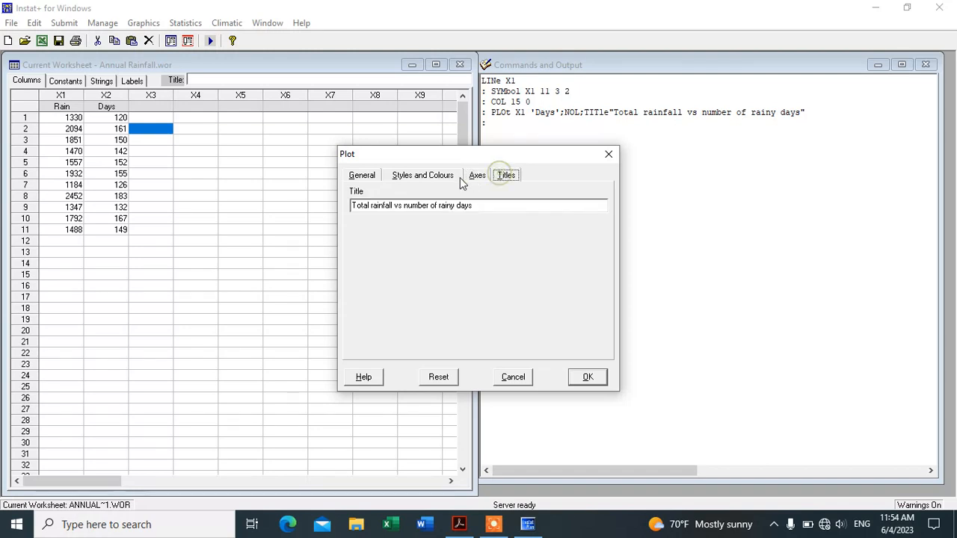
{"action": "left_click", "coordinate": [426, 180]}
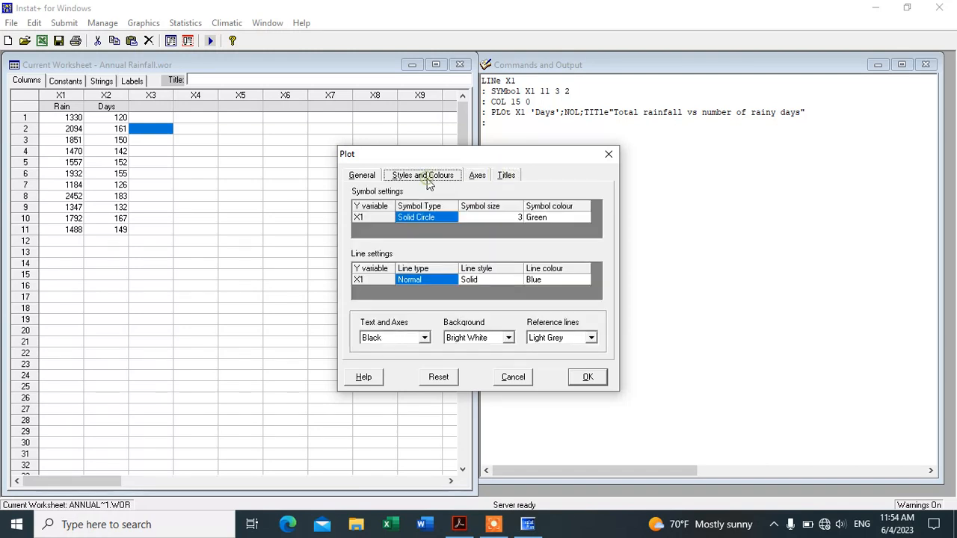
{"action": "left_click", "coordinate": [503, 178]}
{"action": "left_click", "coordinate": [427, 180]}
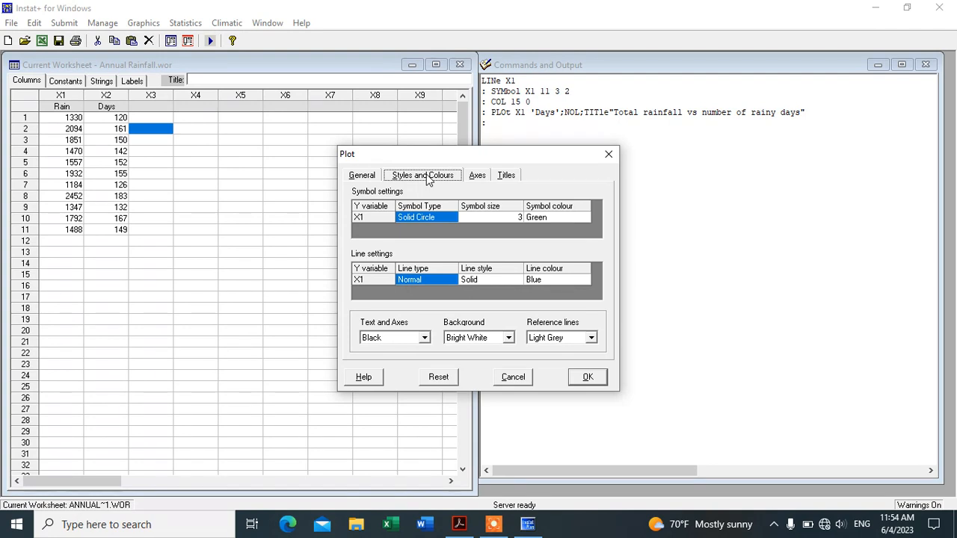
{"action": "left_click", "coordinate": [364, 178]}
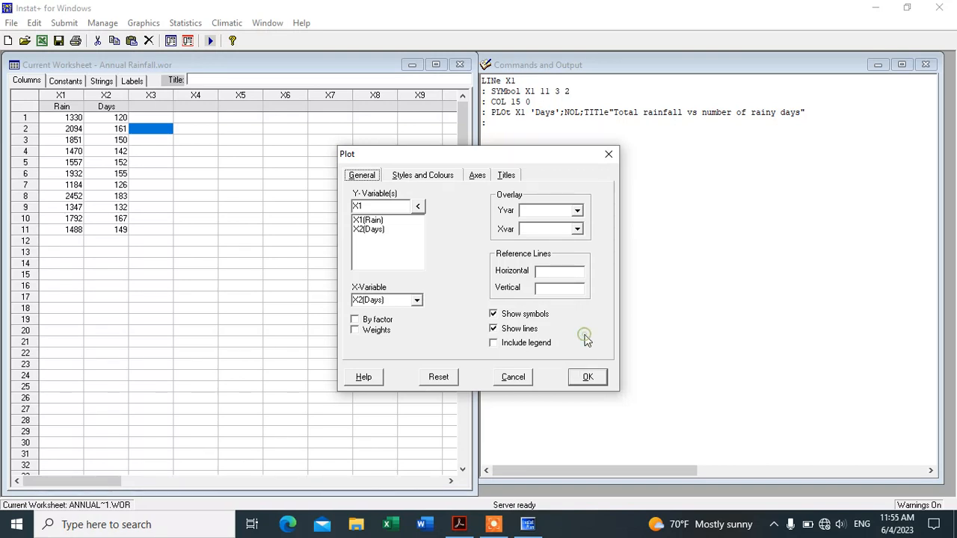
{"action": "left_click", "coordinate": [588, 378]}
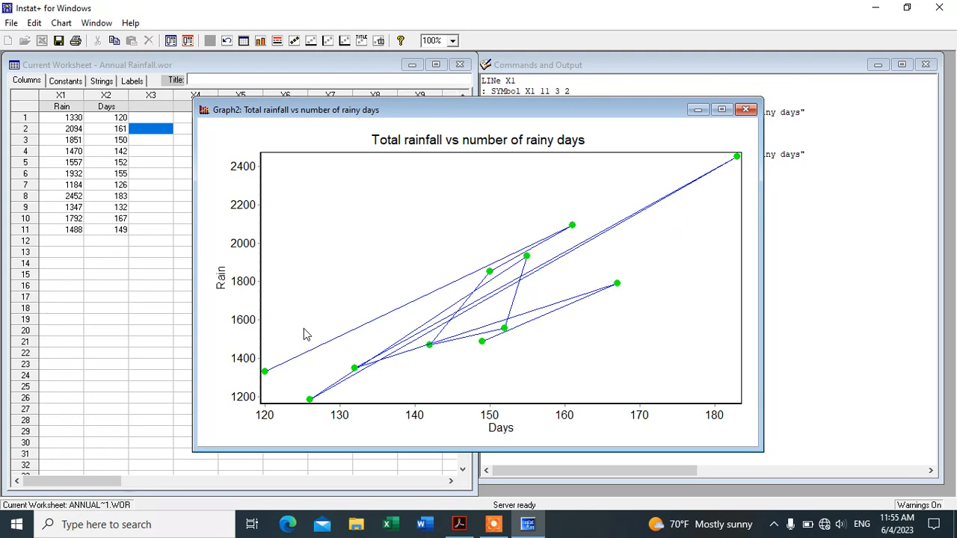
{"action": "left_click", "coordinate": [745, 110]}
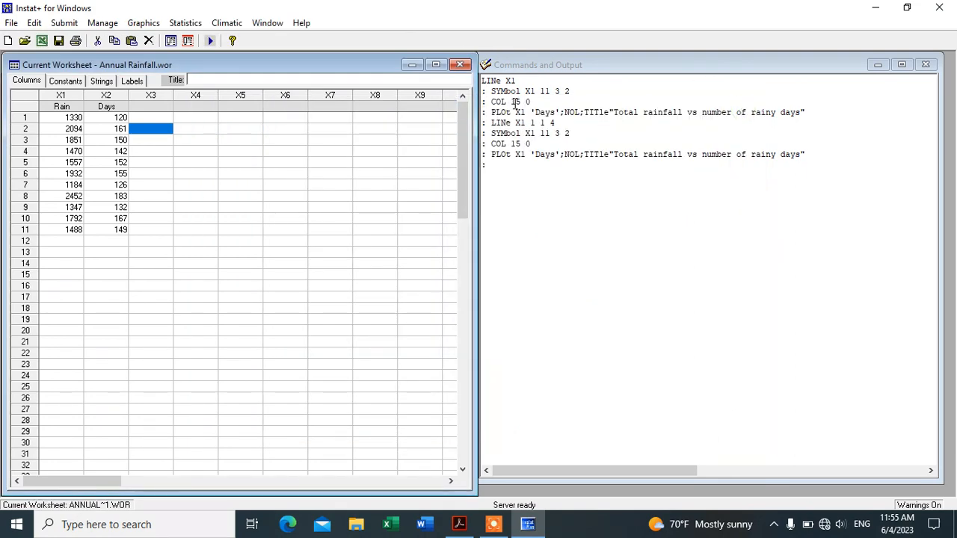
Fill column X3 with a regular sequence from 1 to 11 in steps of 1, previewing the values before entering them.
{"action": "left_click", "coordinate": [150, 118]}
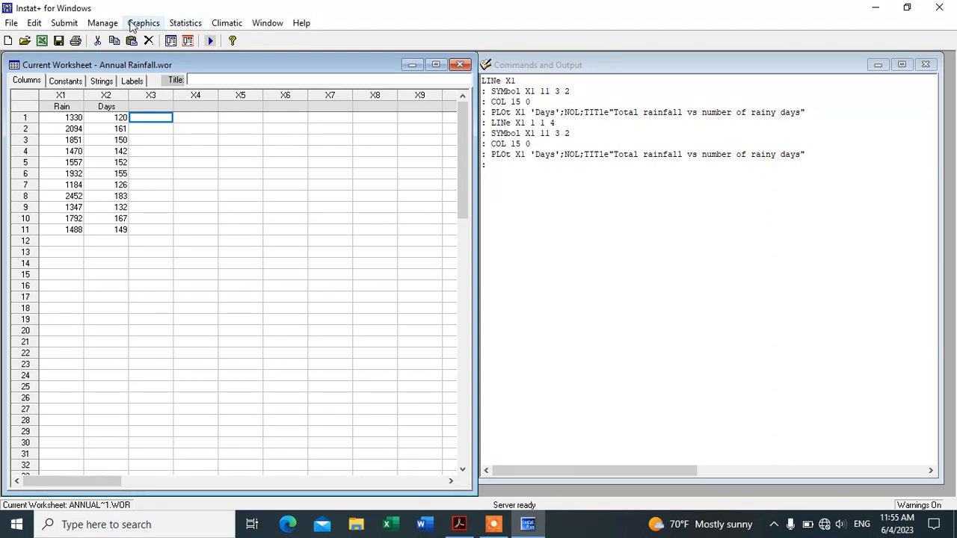
{"action": "left_click", "coordinate": [107, 24]}
{"action": "mouse_move", "coordinate": [172, 71]}
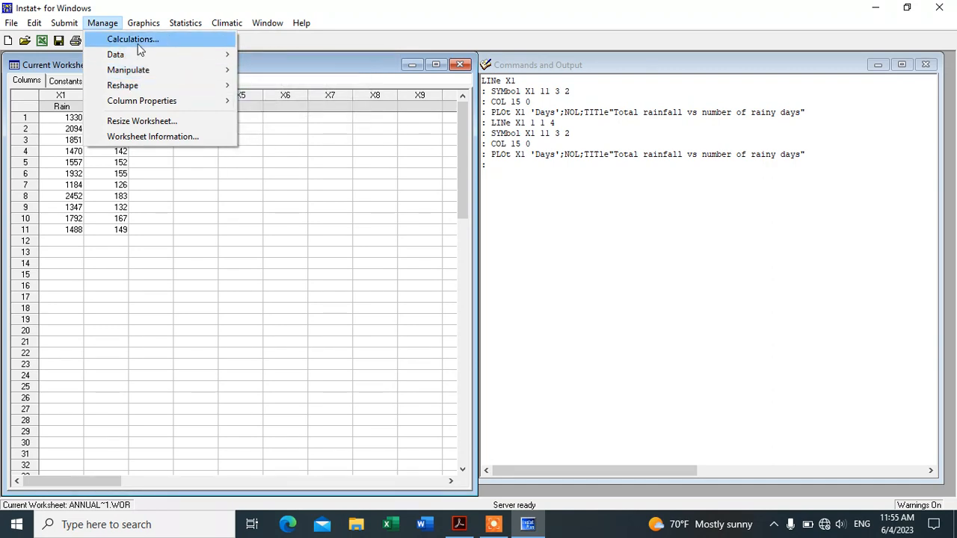
{"action": "mouse_move", "coordinate": [203, 69]}
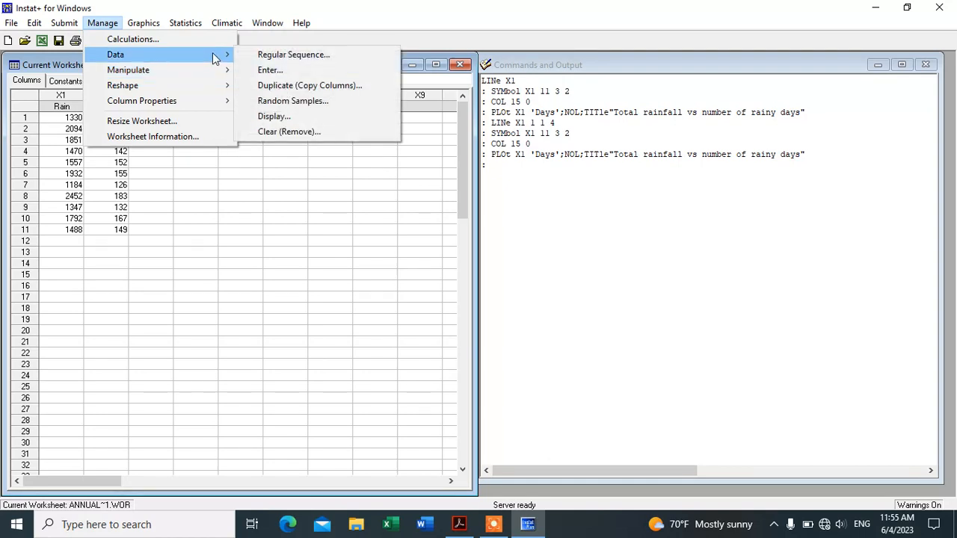
{"action": "left_click", "coordinate": [270, 57]}
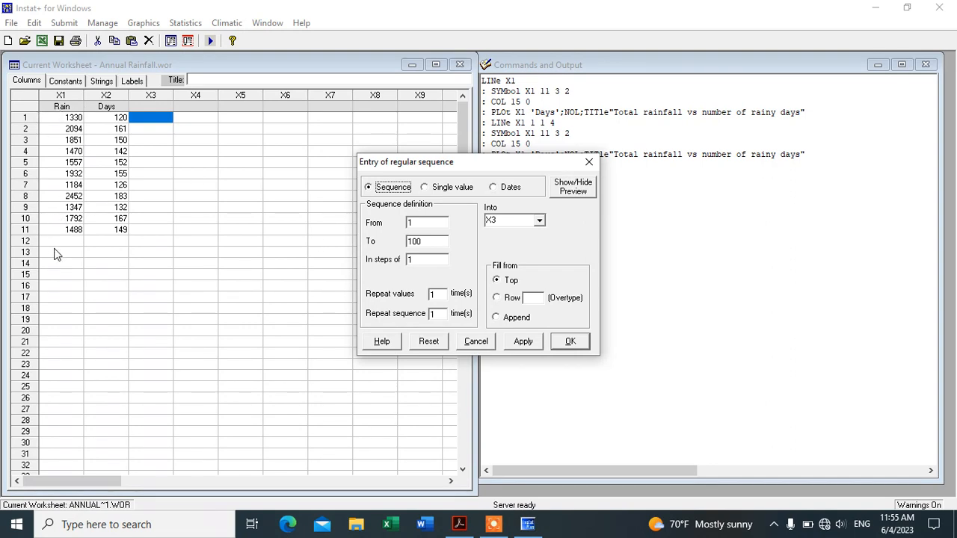
{"action": "left_click", "coordinate": [423, 242]}
{"action": "key", "text": "BackSpace"}
{"action": "key", "text": "BackSpace"}
{"action": "type", "text": "1"}
{"action": "left_click", "coordinate": [566, 190]}
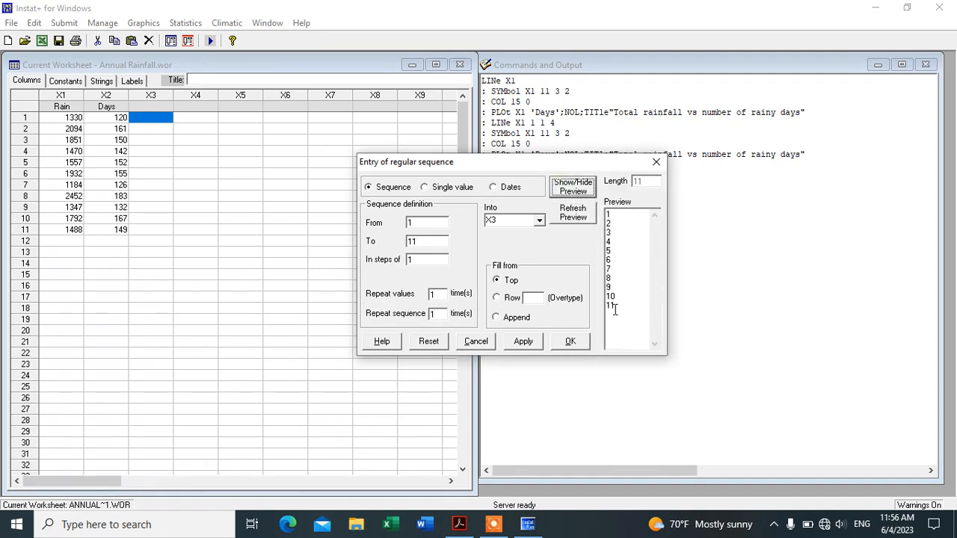
{"action": "left_click", "coordinate": [568, 341]}
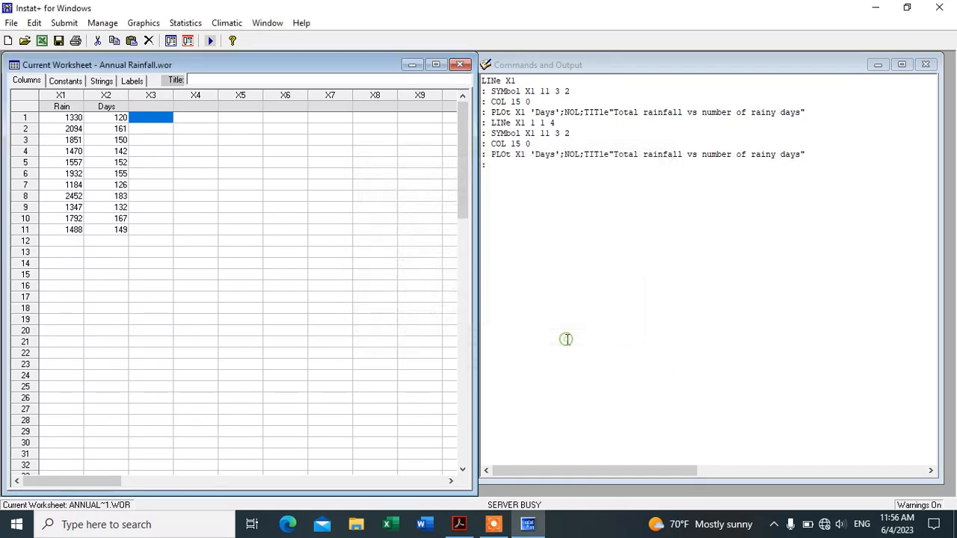
{"action": "left_click", "coordinate": [189, 128]}
{"action": "left_click", "coordinate": [163, 118]}
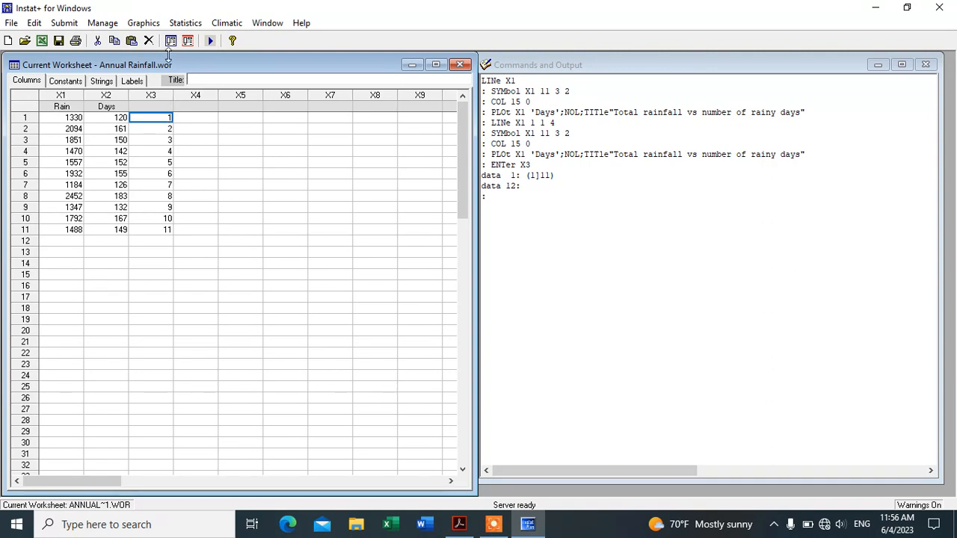
Plot Rain (X1) against X3 with symbols and lines shown, view the graph and close its window.
{"action": "left_click", "coordinate": [153, 24]}
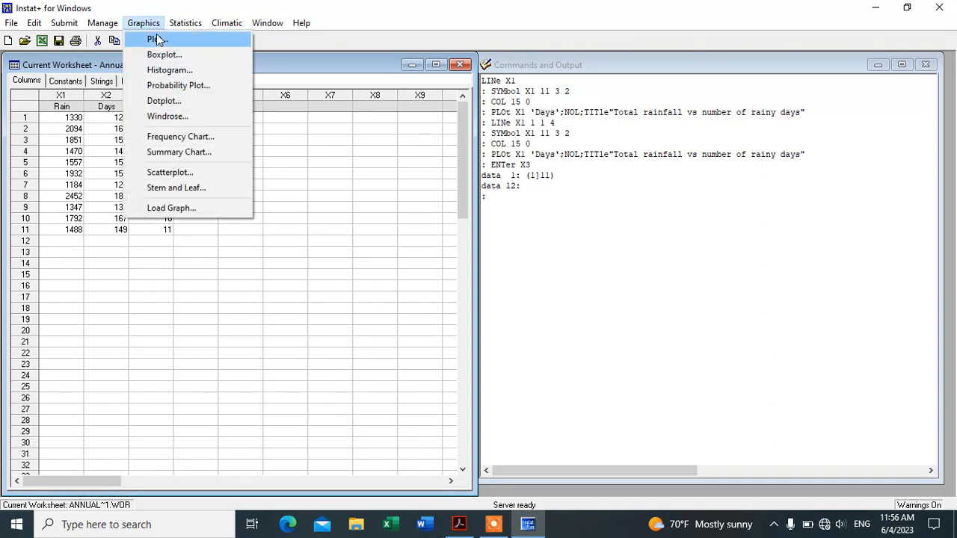
{"action": "left_click", "coordinate": [157, 40]}
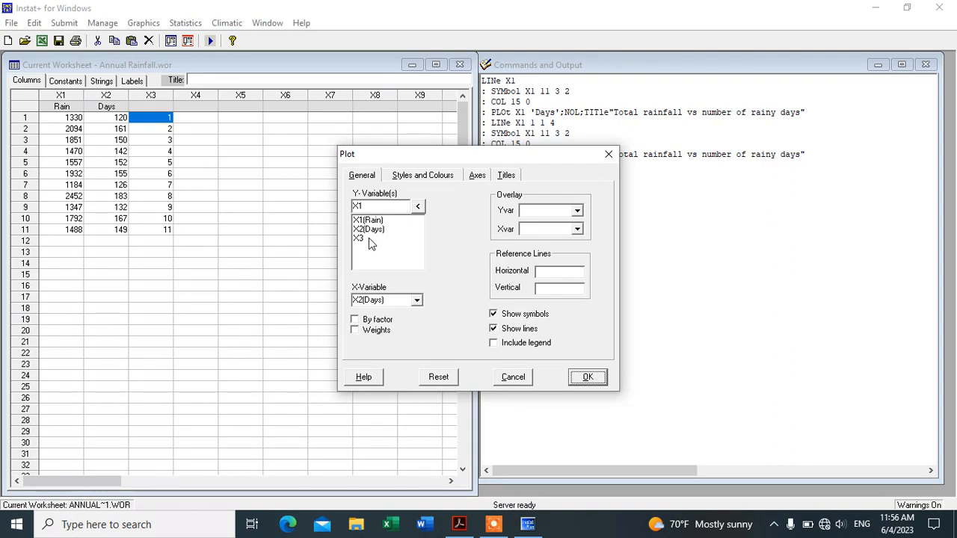
{"action": "left_click", "coordinate": [417, 300]}
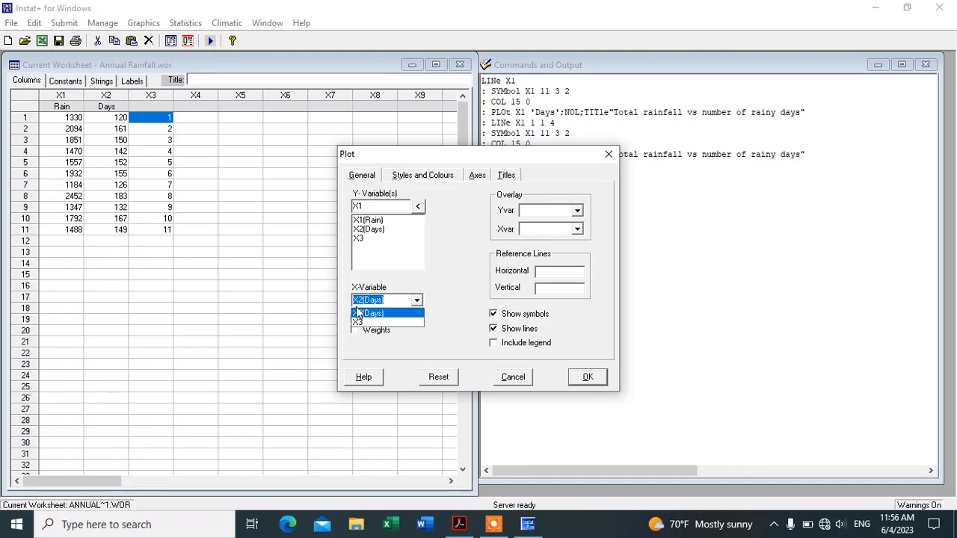
{"action": "left_click", "coordinate": [526, 377]}
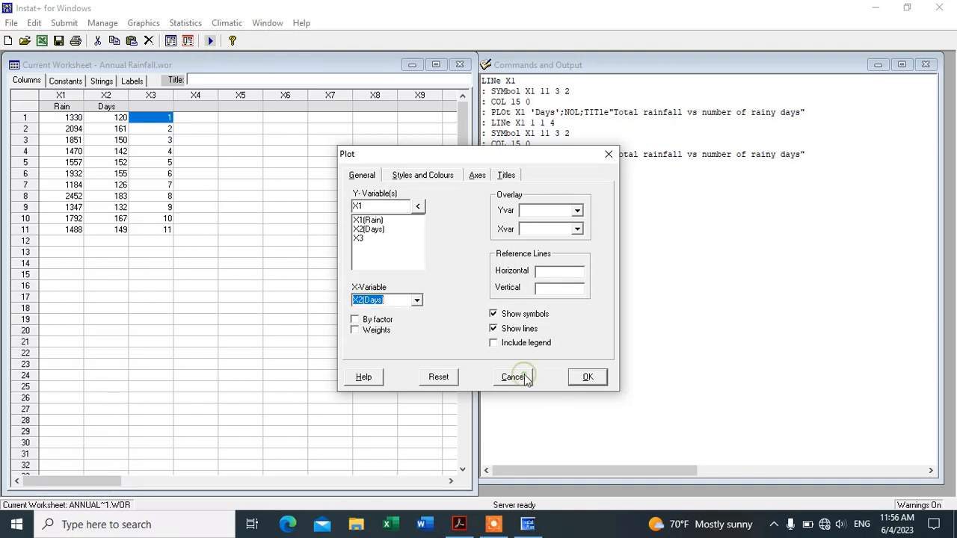
{"action": "left_click", "coordinate": [417, 302]}
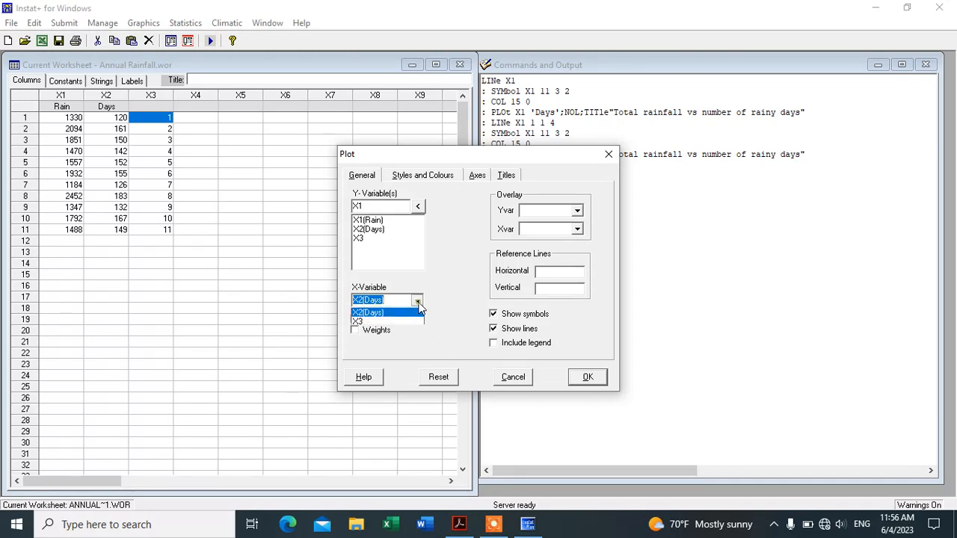
{"action": "left_click", "coordinate": [361, 323]}
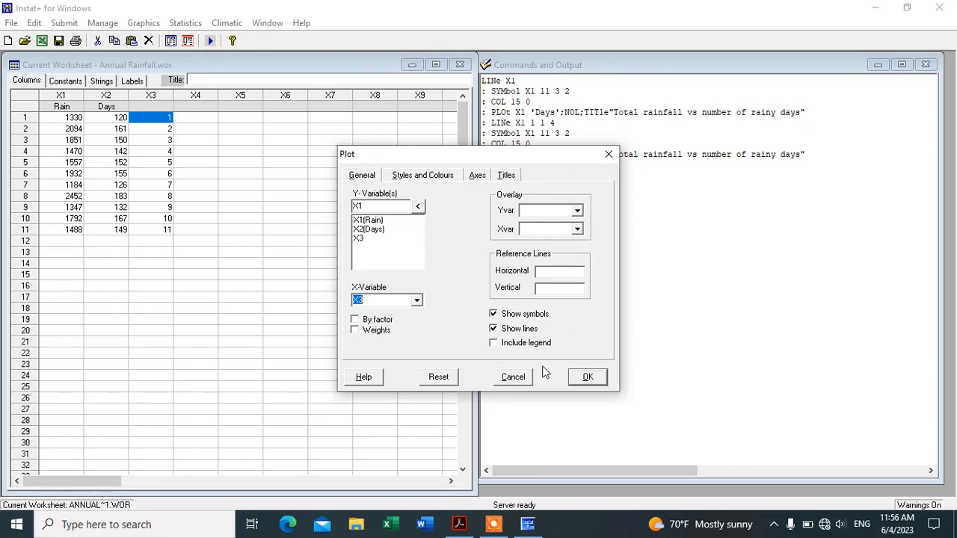
{"action": "left_click", "coordinate": [586, 376]}
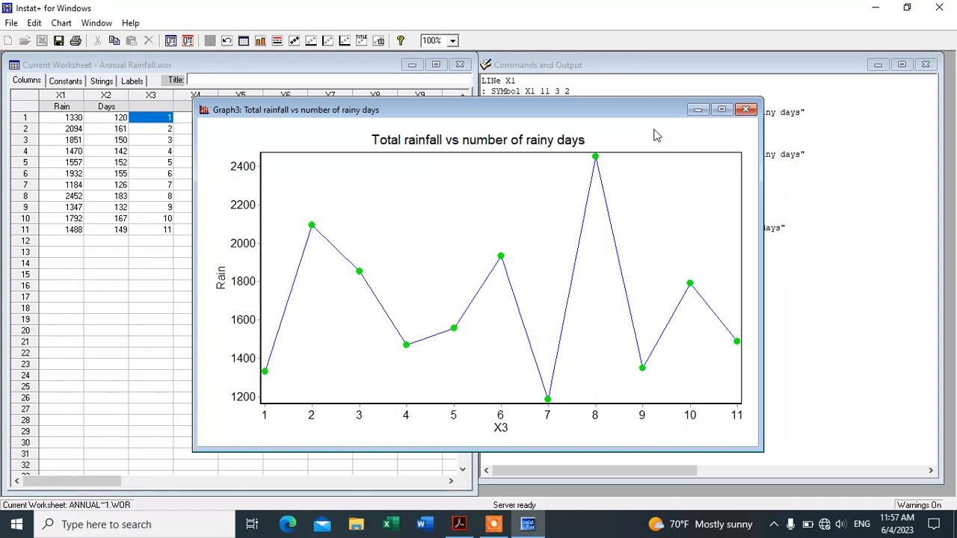
{"action": "left_click", "coordinate": [746, 110]}
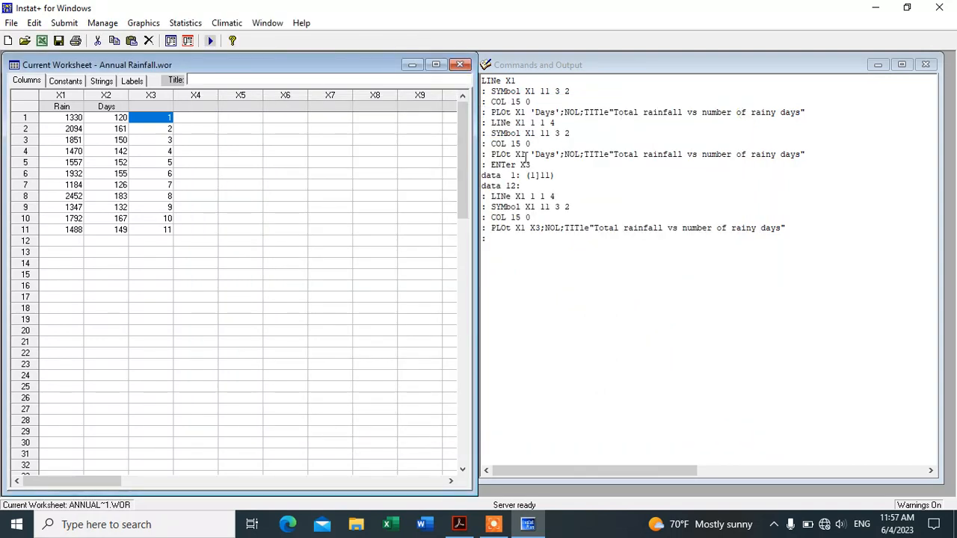